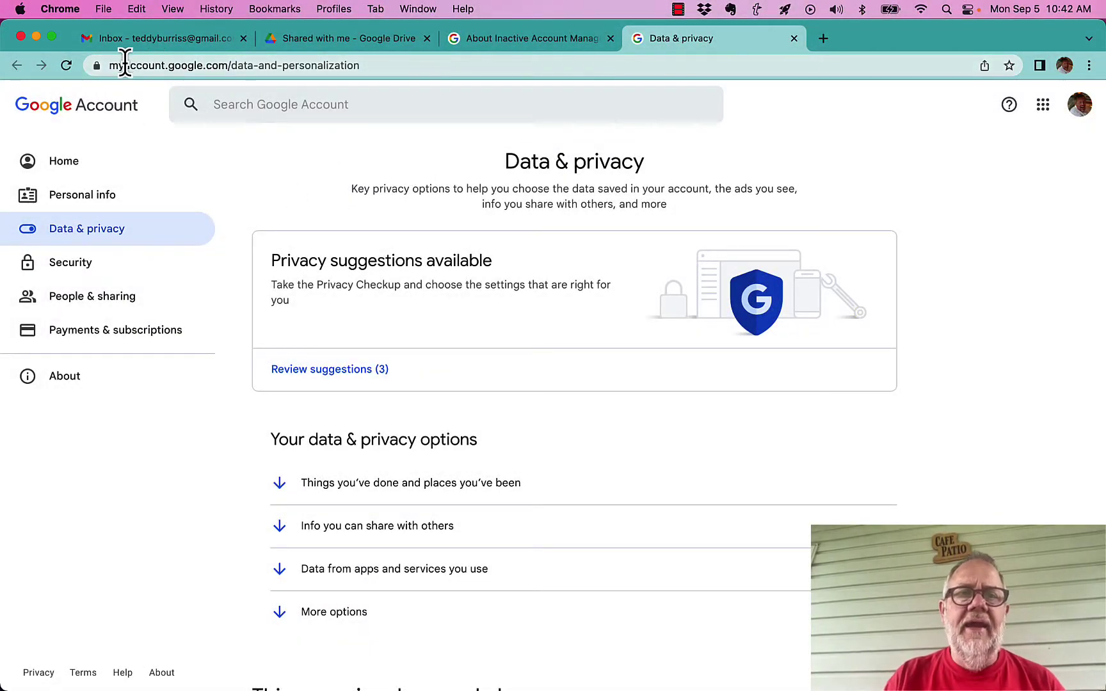
# Open Google Account settings from the Gmail account menu
pyautogui.click(106, 67)
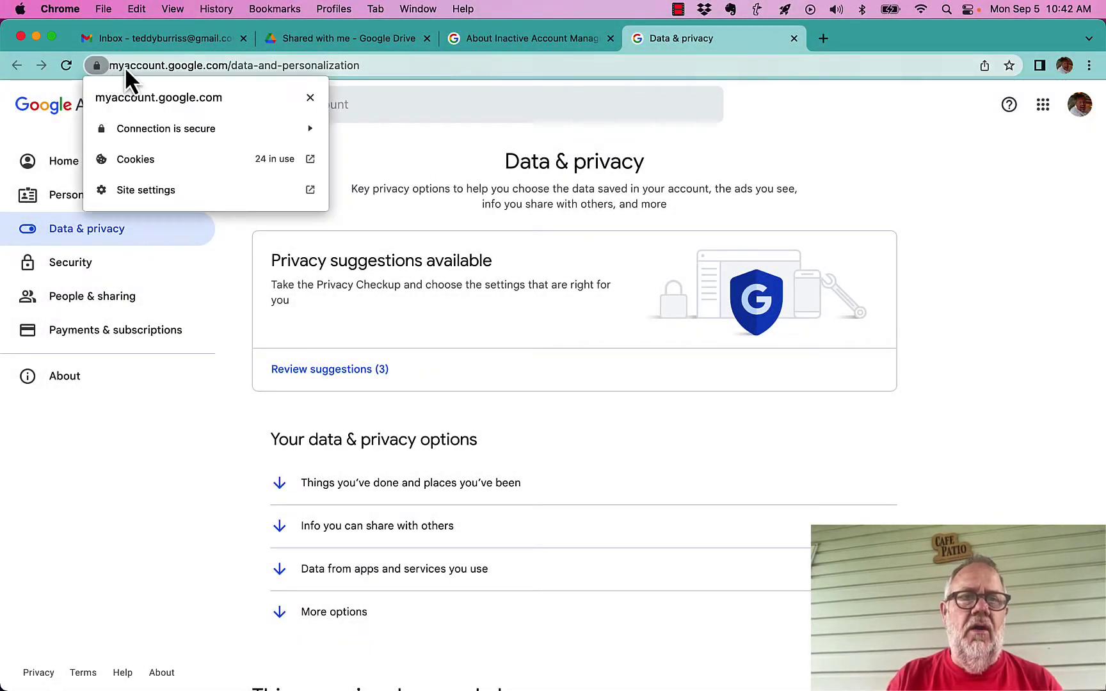
pyautogui.click(115, 67)
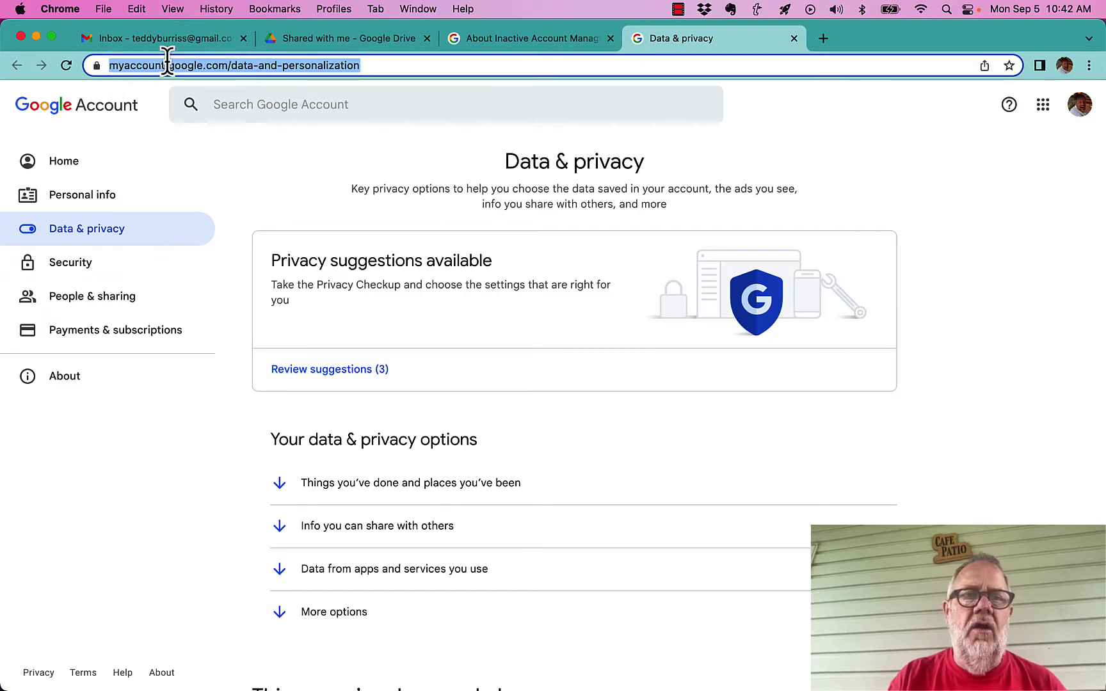
pyautogui.click(137, 39)
pyautogui.click(1081, 106)
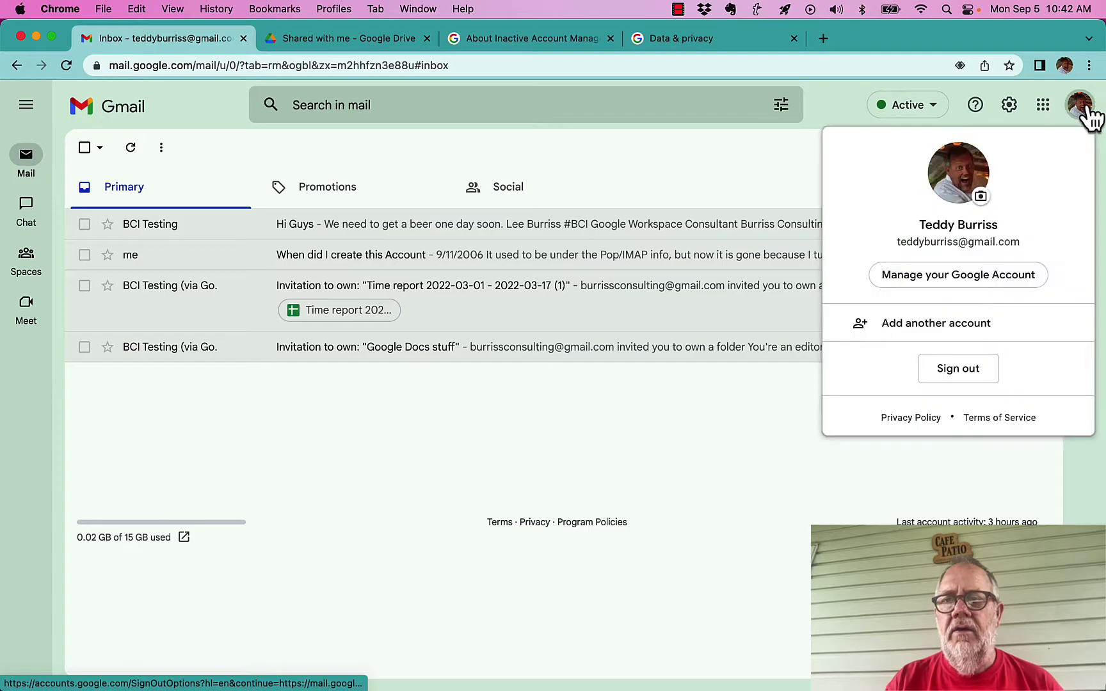
pyautogui.click(947, 281)
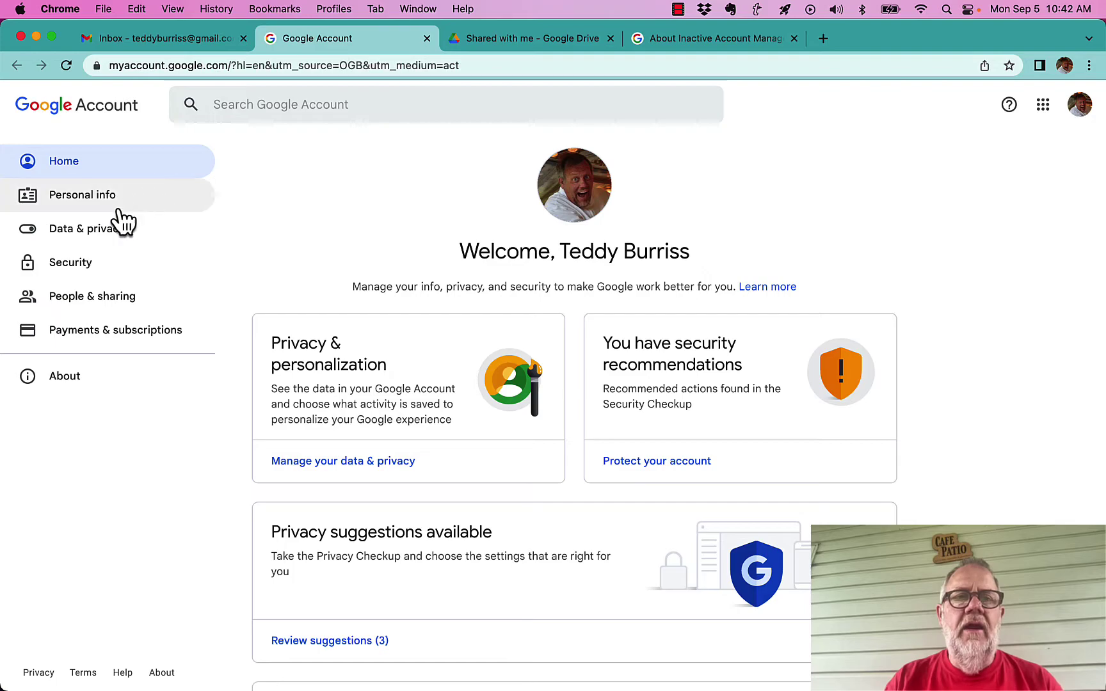
# Under Data & privacy, open 'Make a plan for your digital legacy'
pyautogui.click(91, 231)
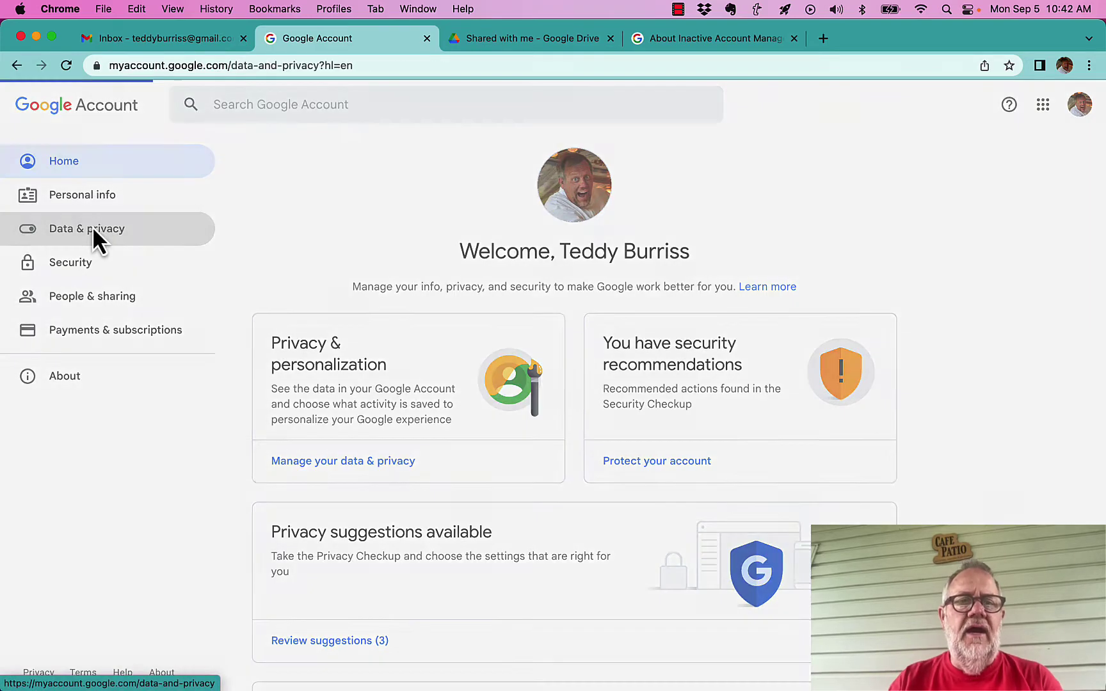
pyautogui.scroll(-6, 668, 525)
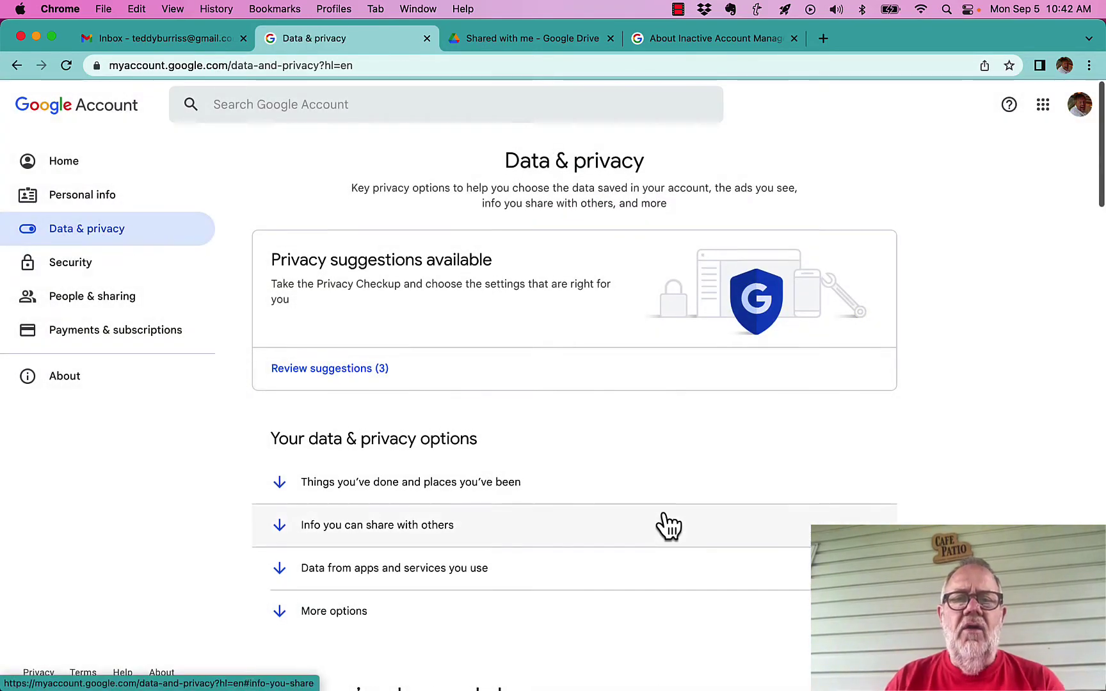
pyautogui.scroll(-9, 665, 511)
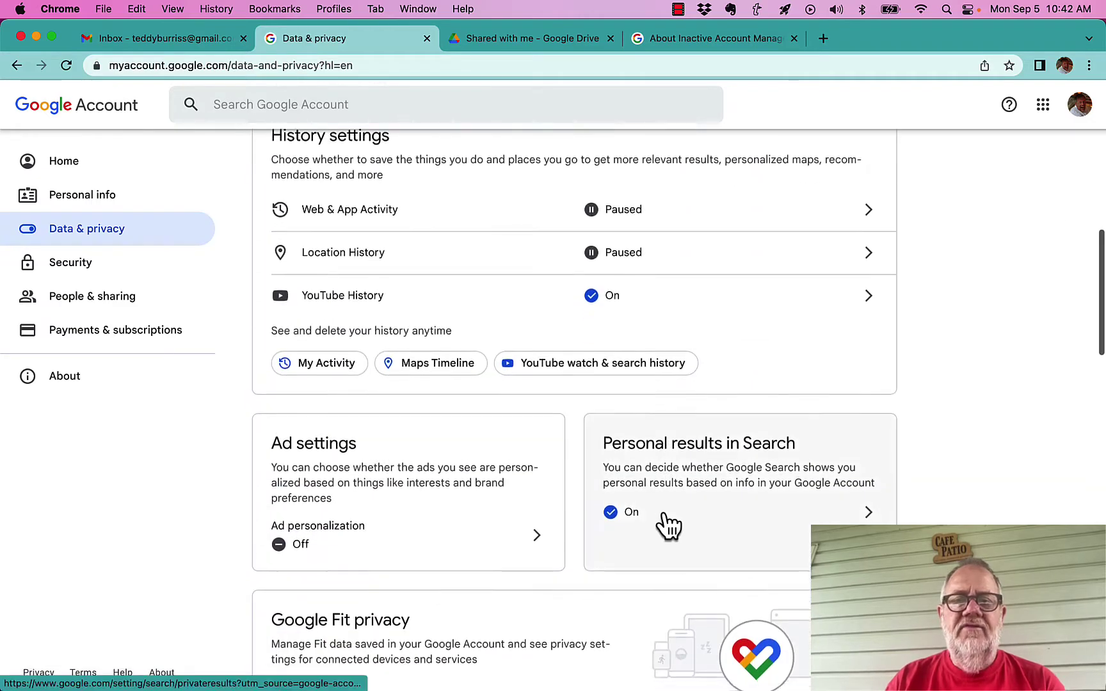
pyautogui.scroll(-4, 665, 511)
pyautogui.scroll(-6, 665, 520)
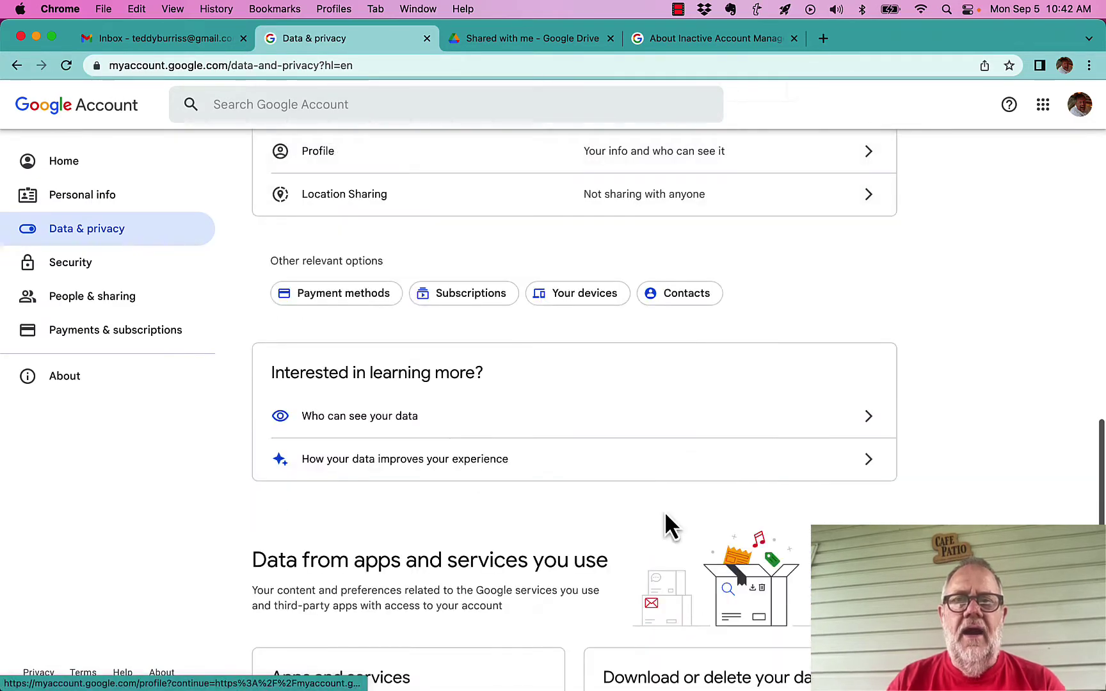
pyautogui.scroll(-6, 666, 520)
pyautogui.scroll(-2, 666, 520)
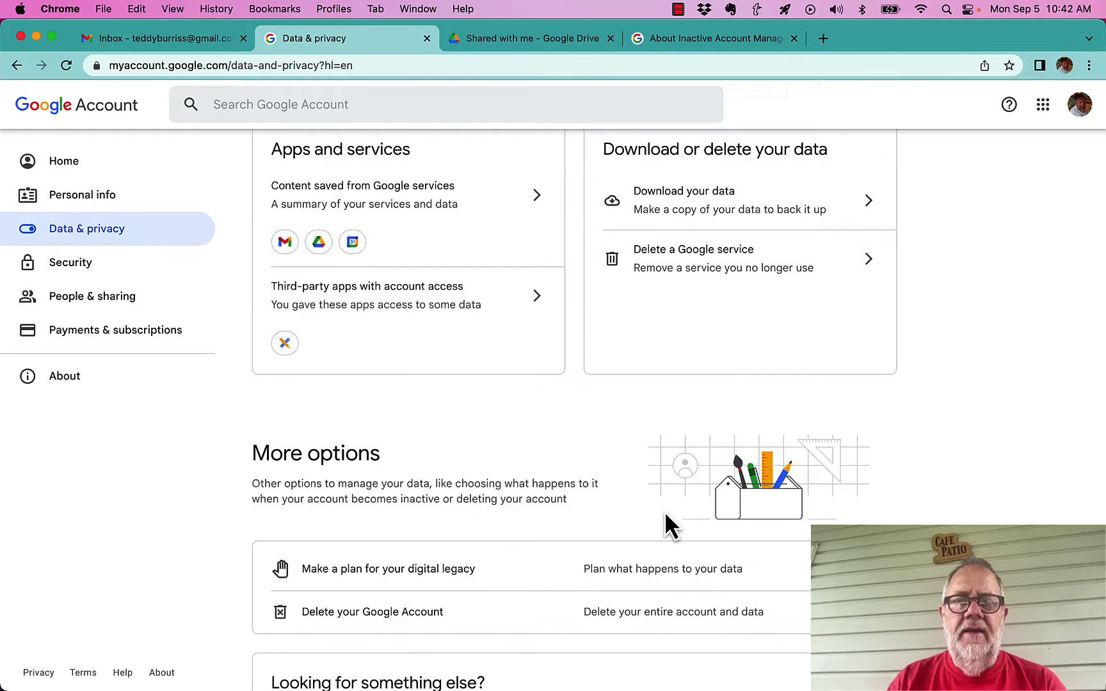
pyautogui.scroll(-3, 665, 511)
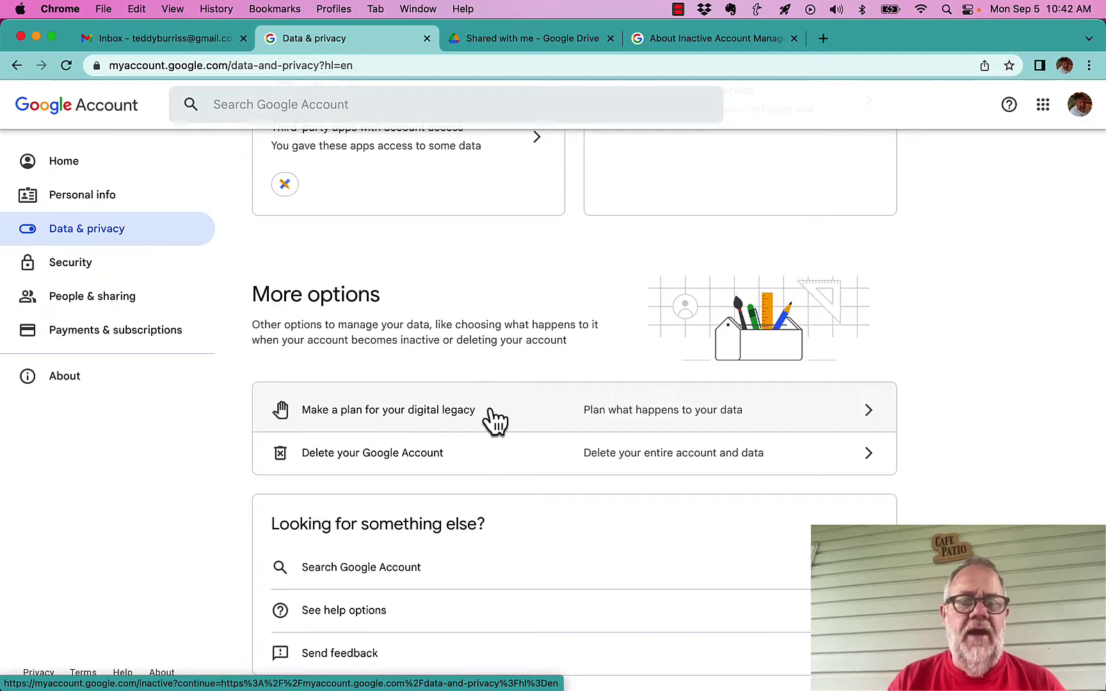
pyautogui.click(594, 413)
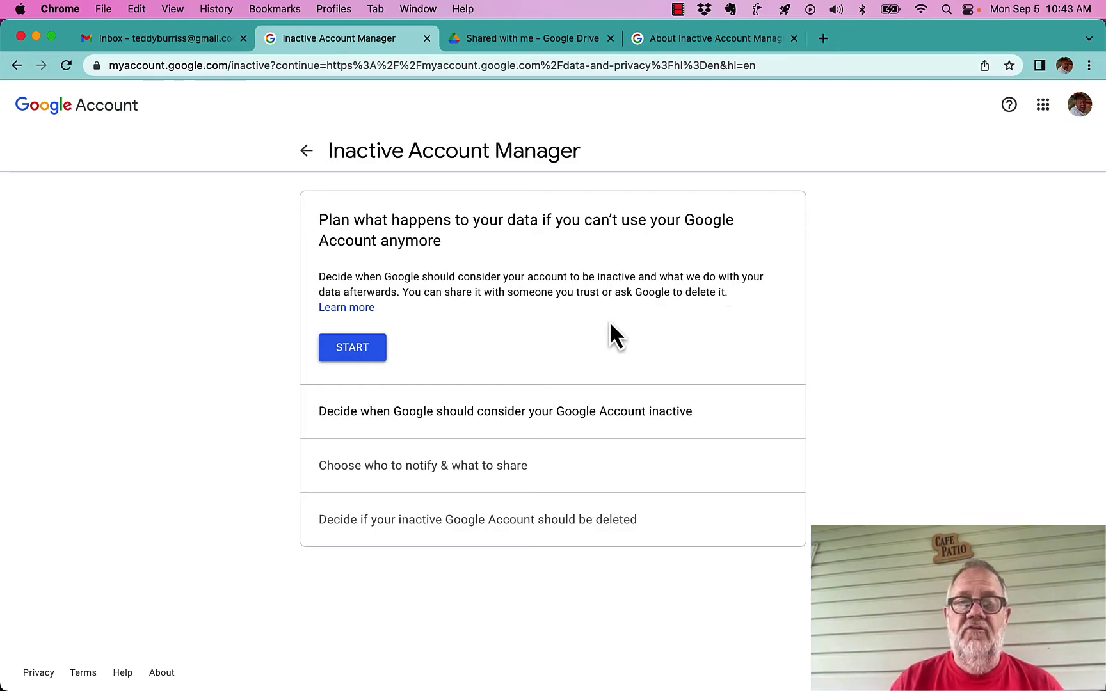
# Start the inactive account plan and set the waiting period to 12 months
pyautogui.click(364, 350)
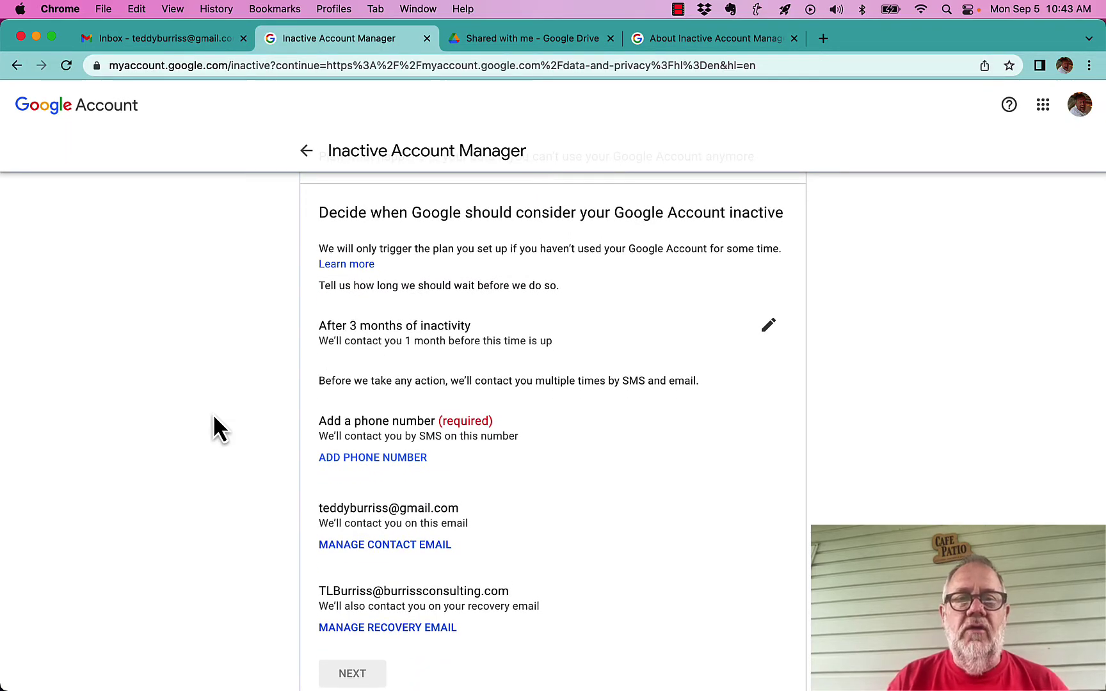
pyautogui.moveTo(360, 326); pyautogui.dragTo(471, 326)
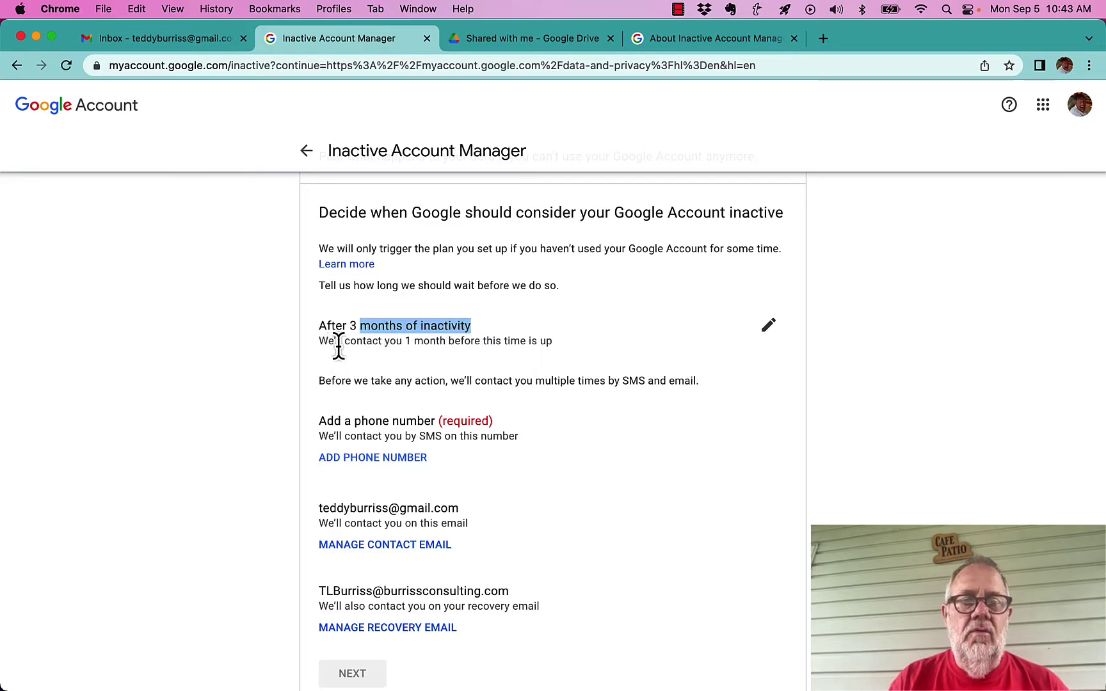
pyautogui.click(769, 327)
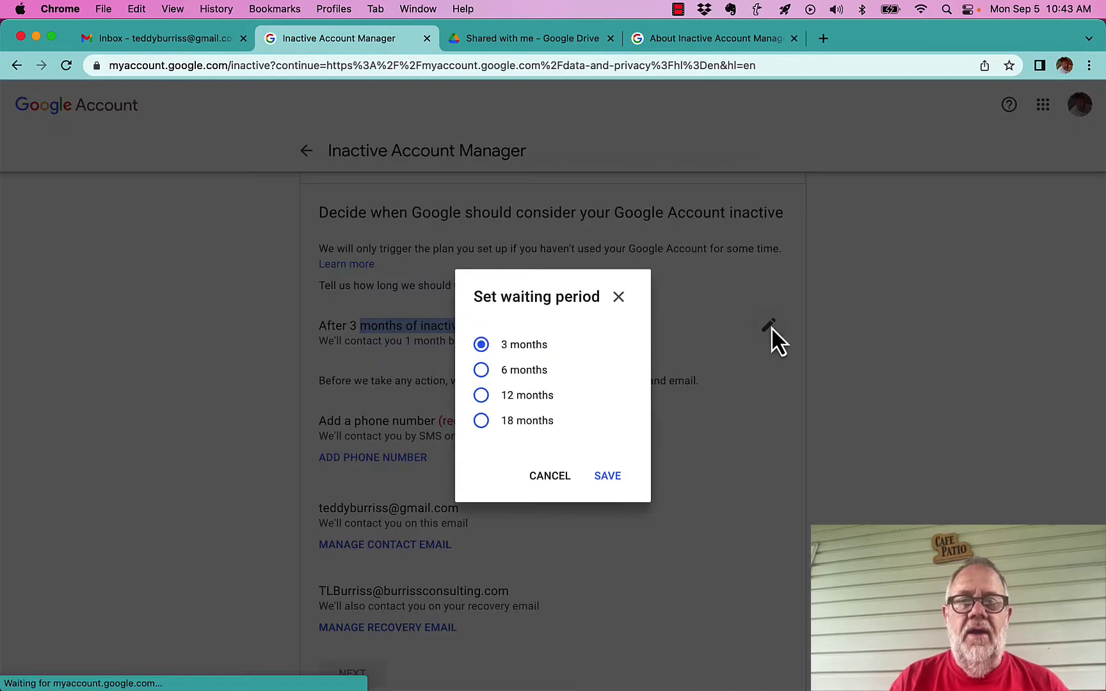
pyautogui.click(481, 395)
pyautogui.click(608, 477)
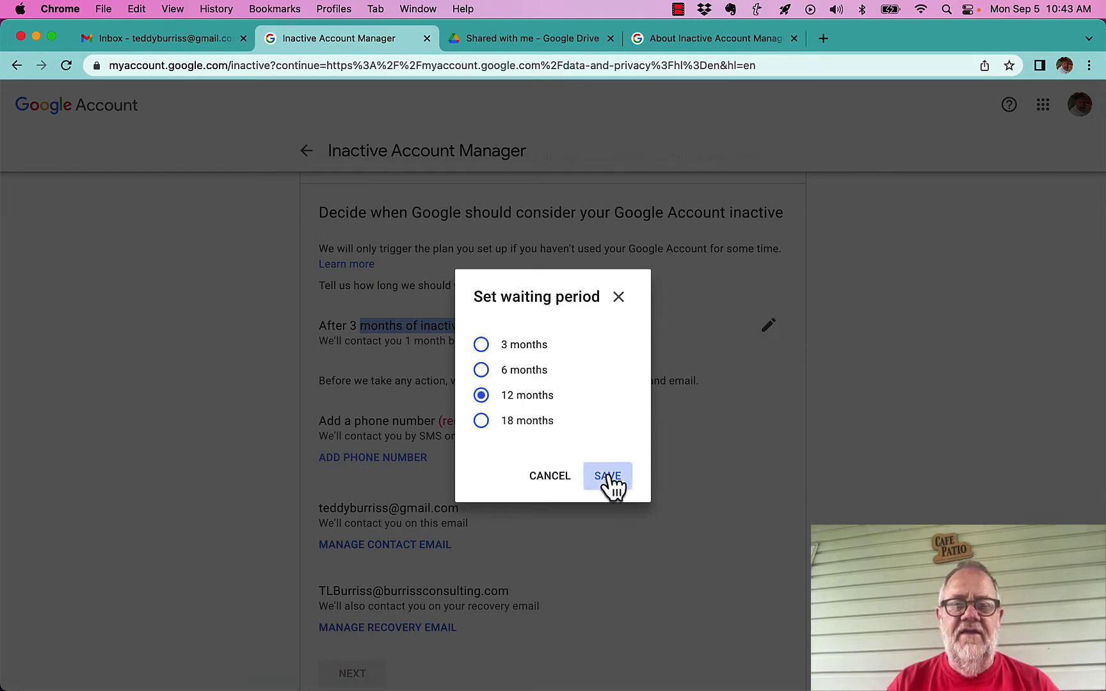
pyautogui.scroll(-3, 648, 458)
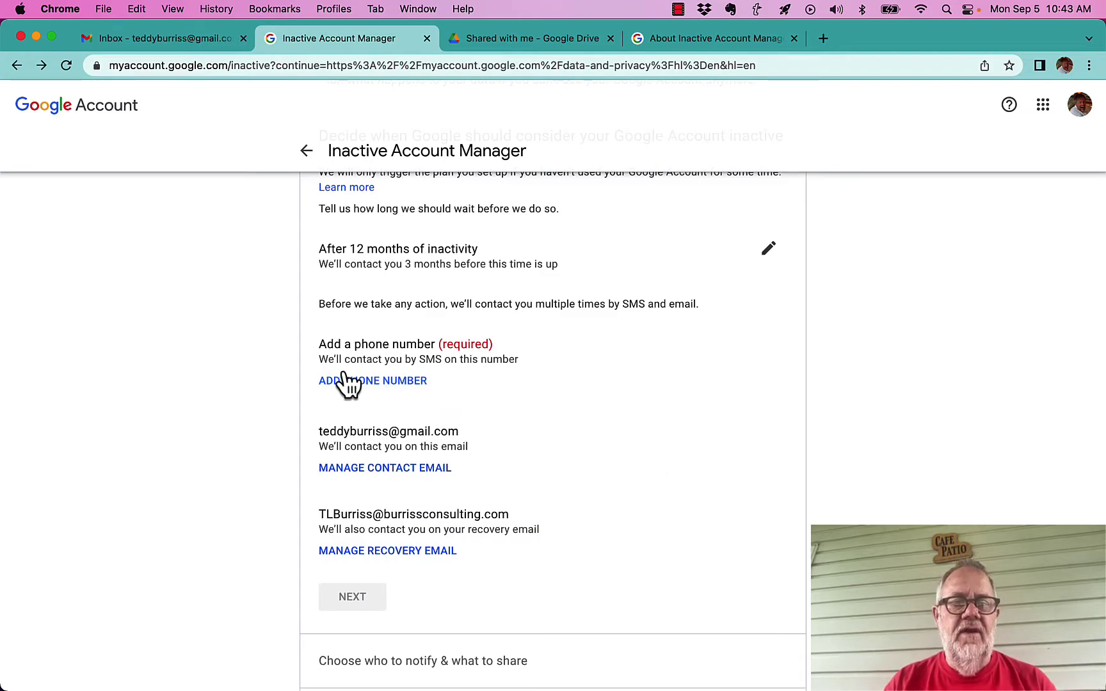
# Add the second saved phone number to receive SMS inactivity warnings
pyautogui.click(379, 381)
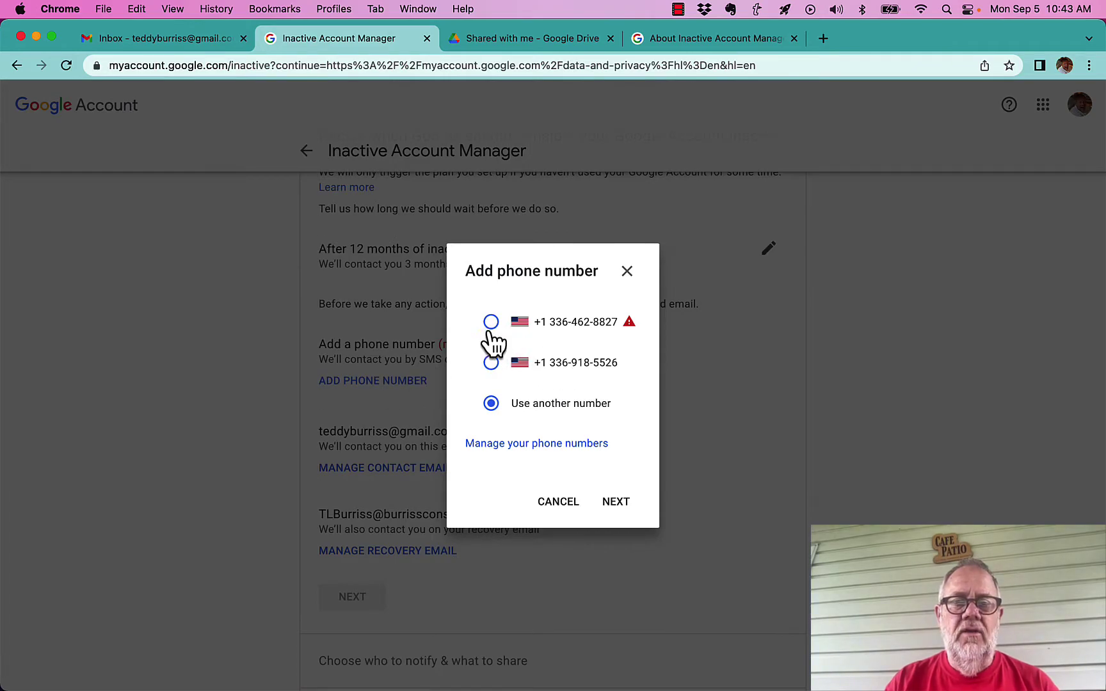
pyautogui.click(491, 364)
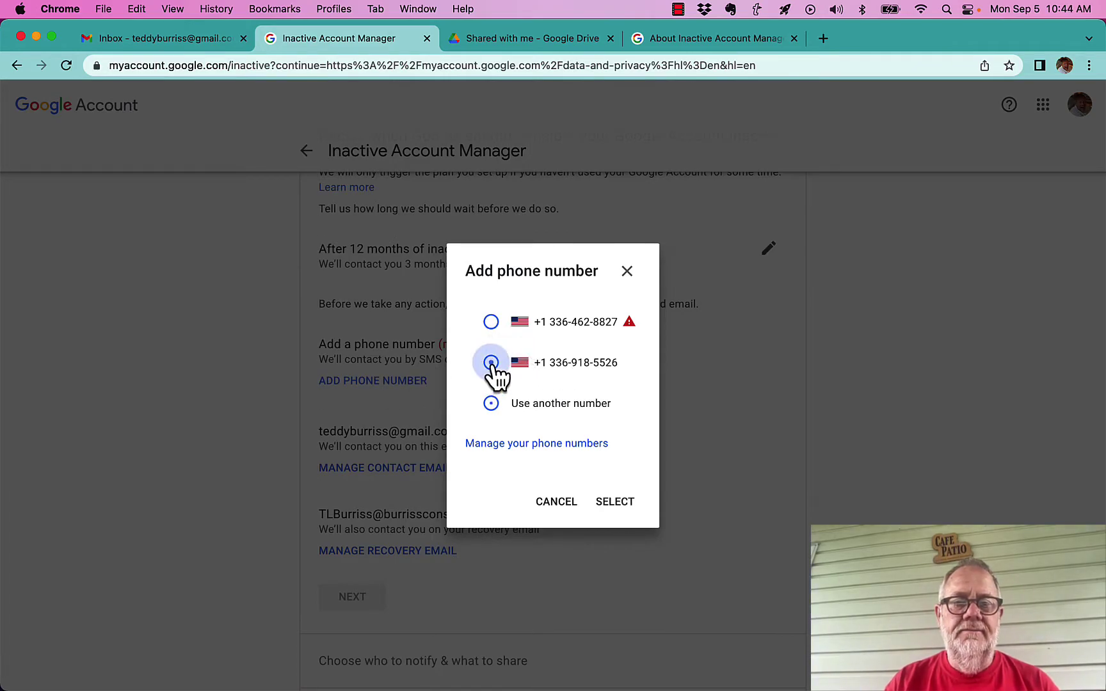
pyautogui.click(615, 504)
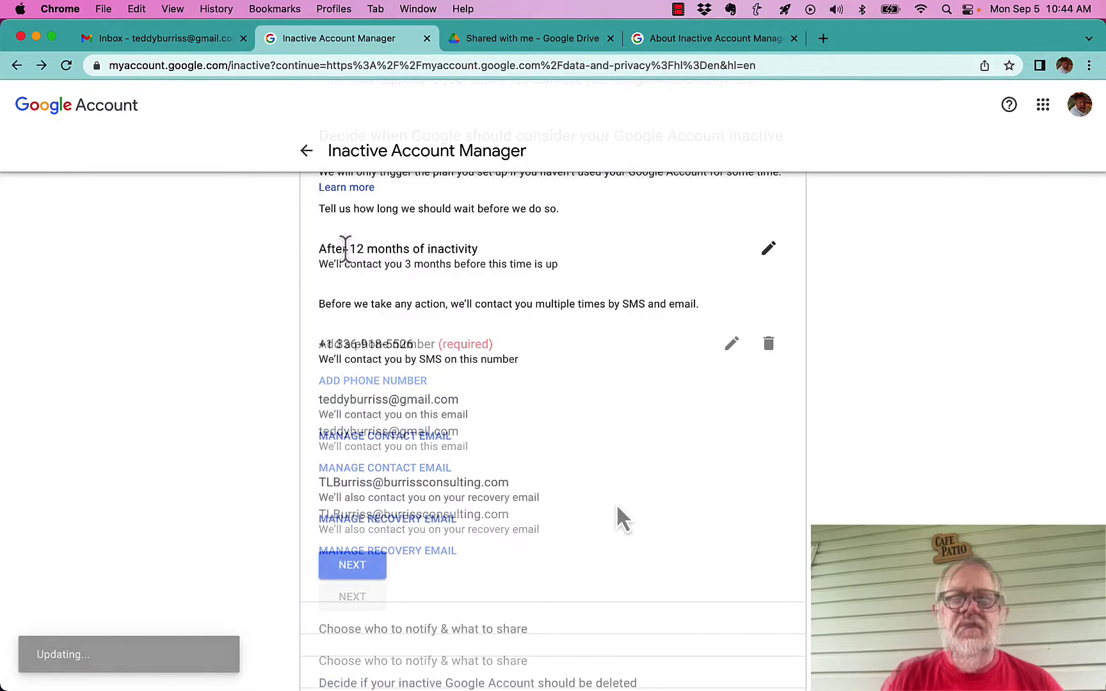
pyautogui.moveTo(347, 249); pyautogui.dragTo(438, 248)
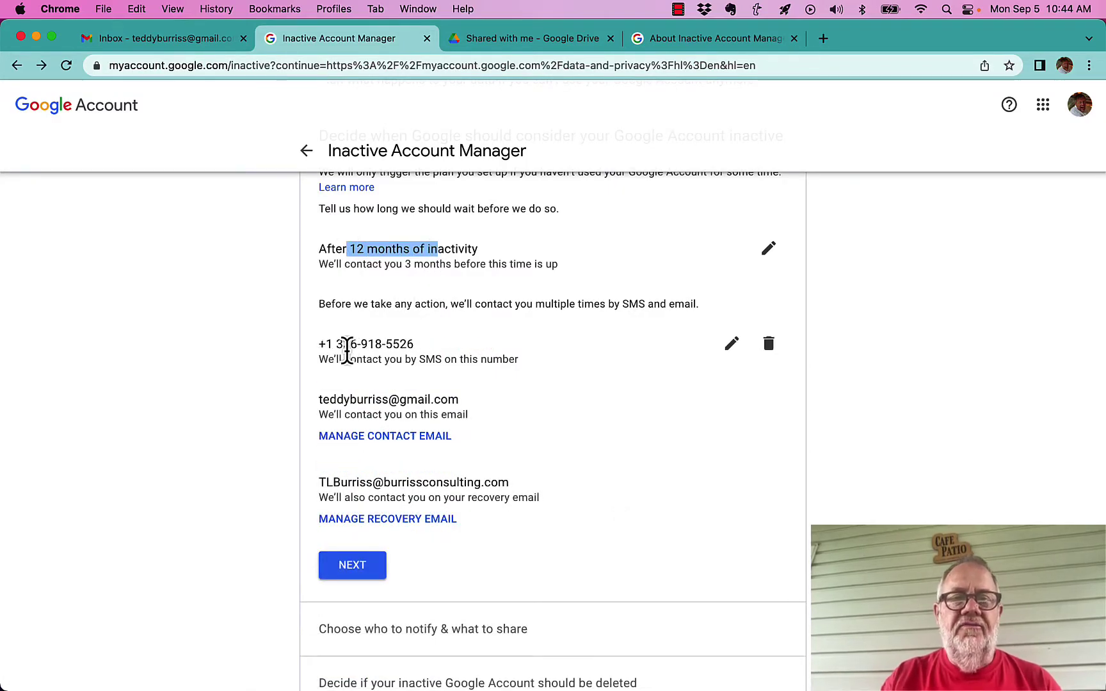
pyautogui.moveTo(343, 346); pyautogui.dragTo(443, 359)
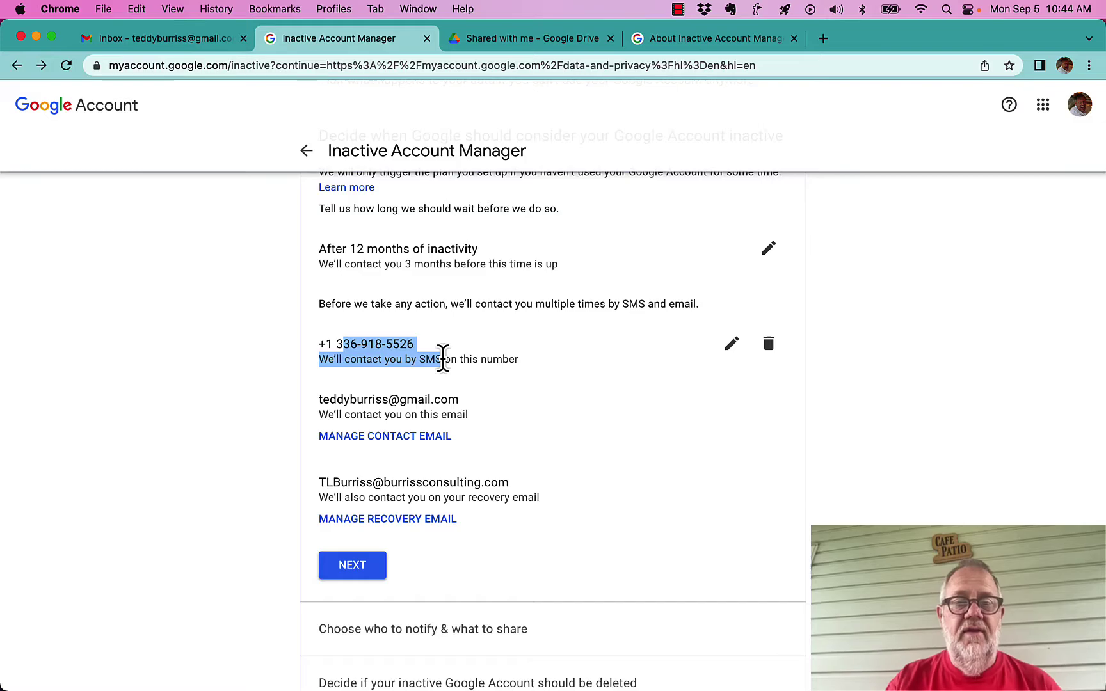
pyautogui.scroll(-2, 530, 457)
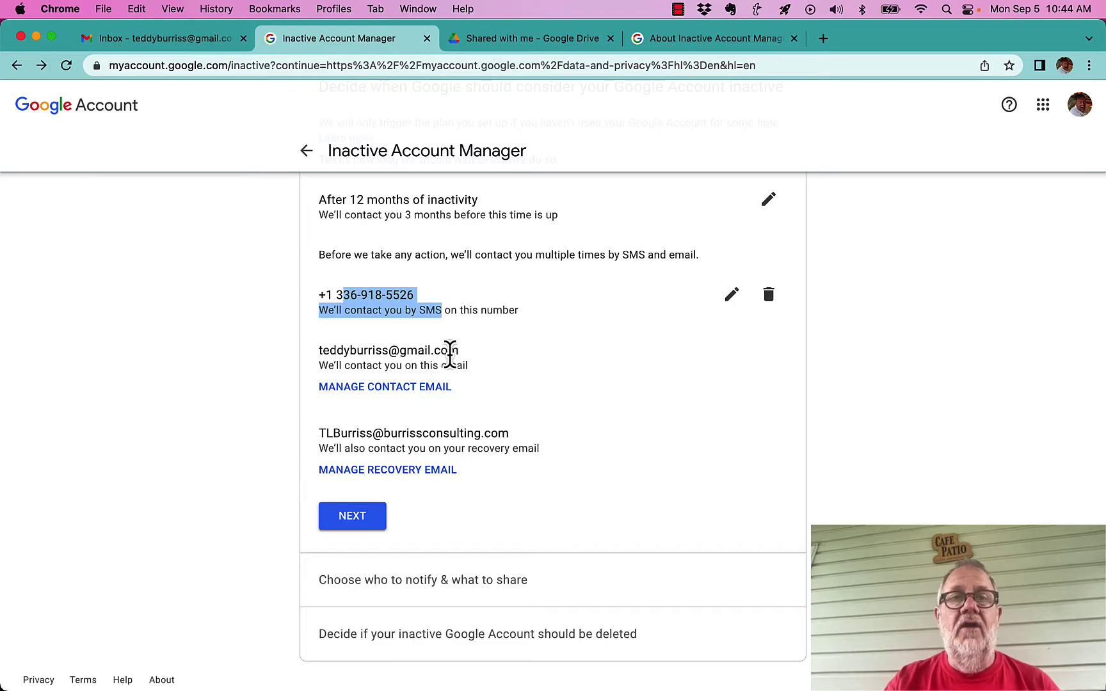
# Confirm the 12-month inactivity step and continue to 'Choose who to notify & what to share'
pyautogui.click(384, 387)
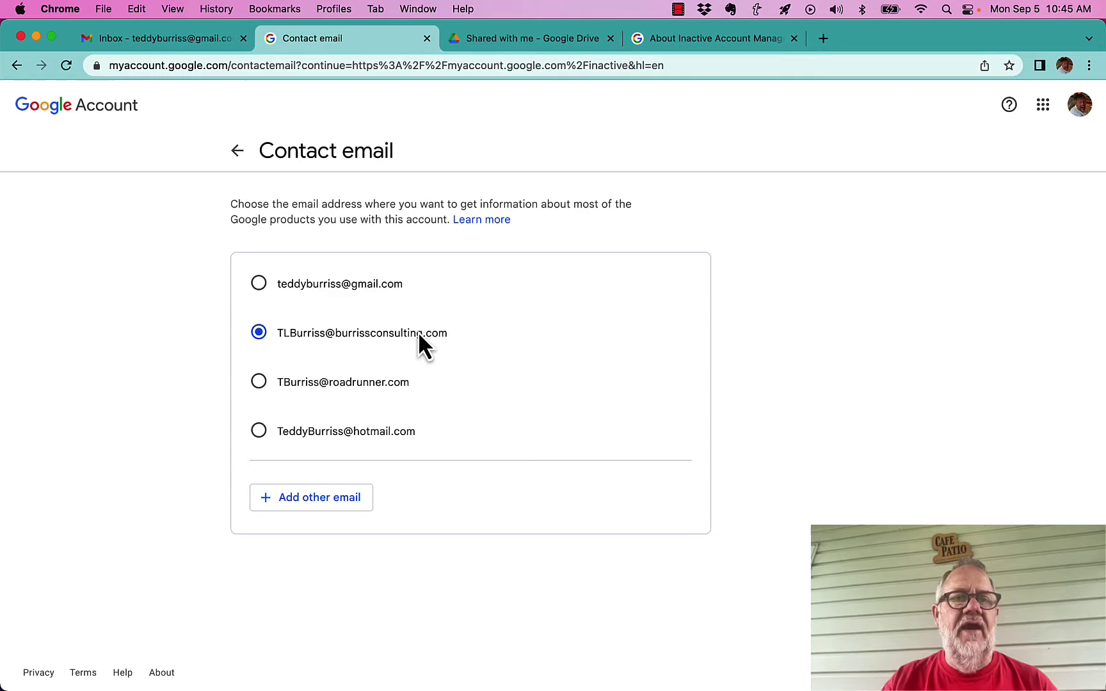
pyautogui.click(235, 151)
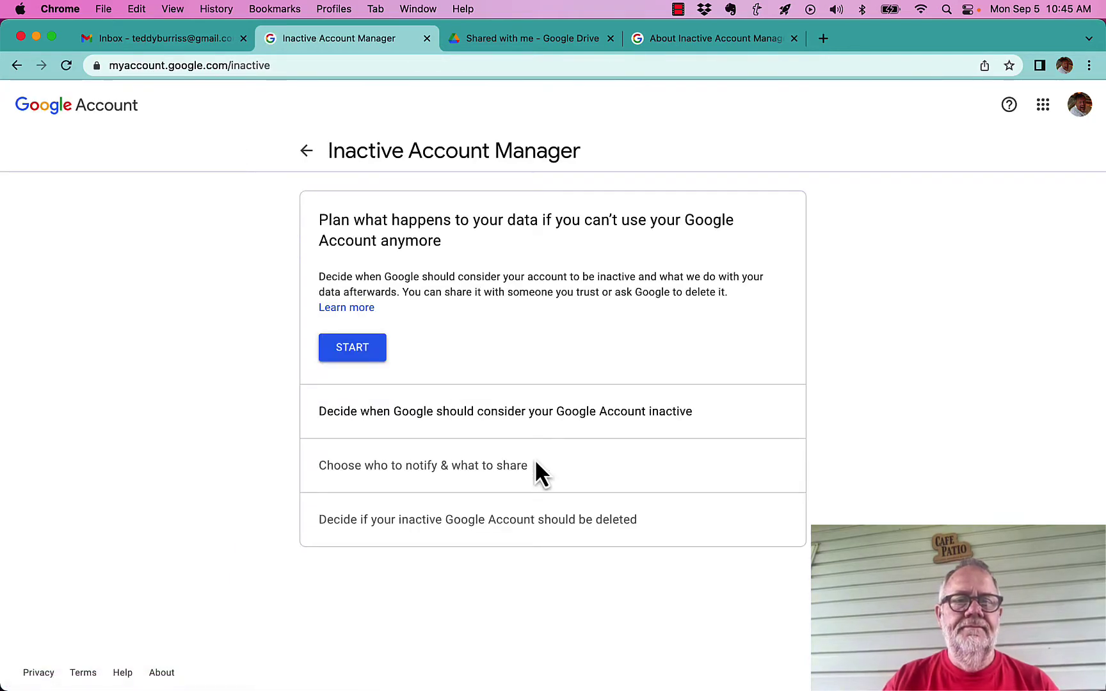
pyautogui.click(499, 418)
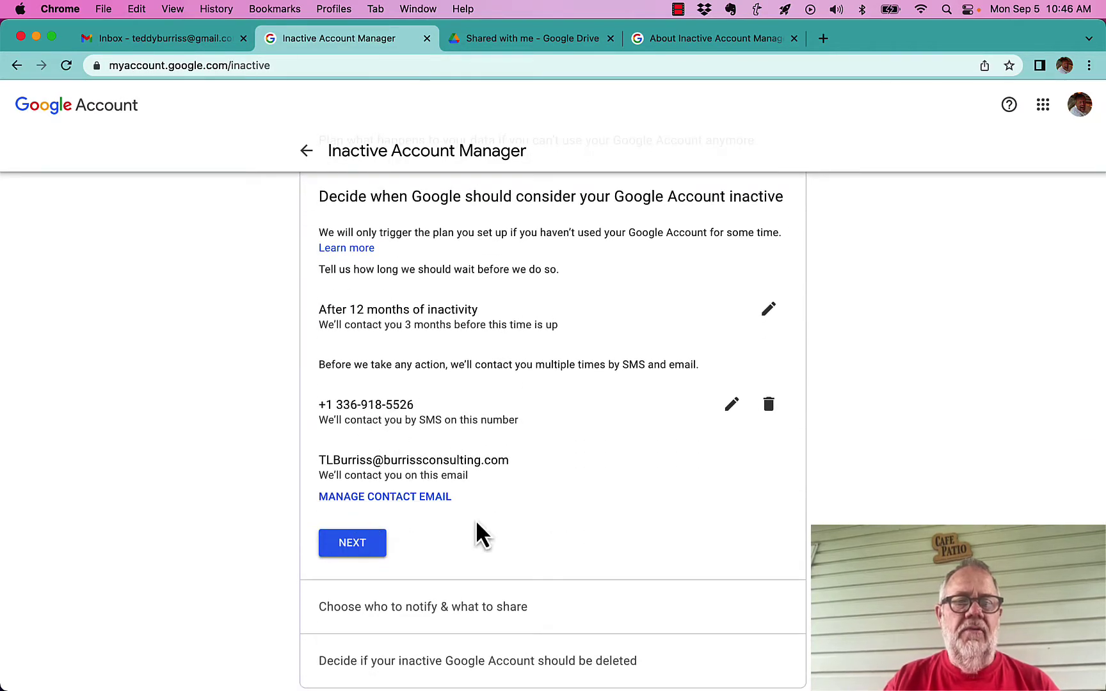
pyautogui.click(364, 548)
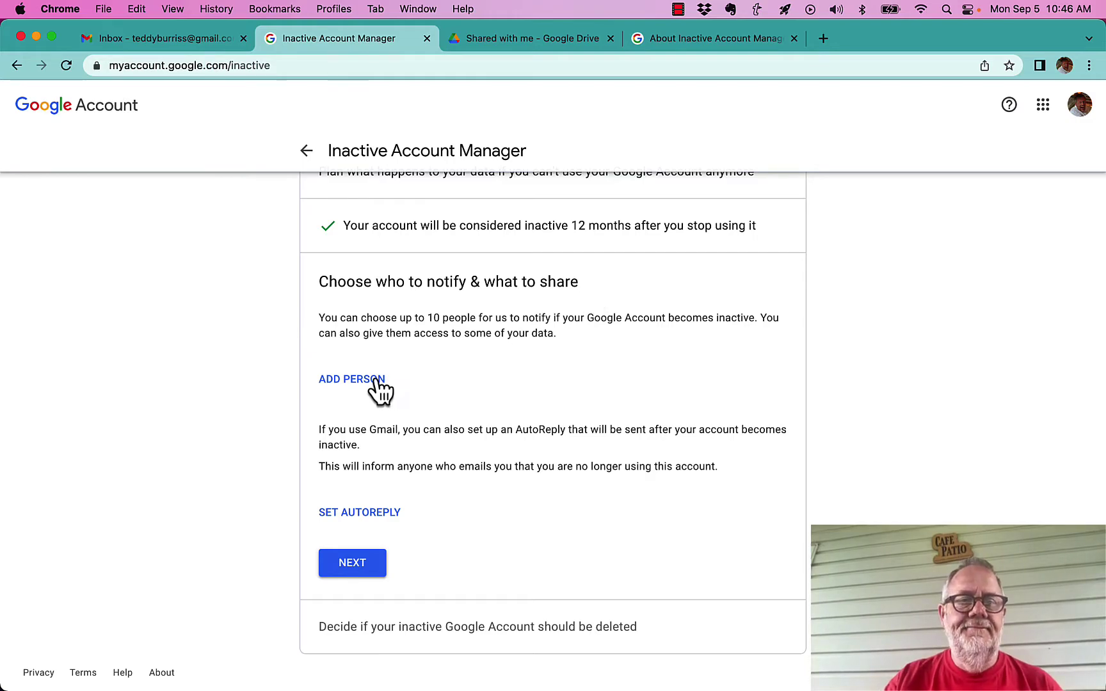
# Add a person to notify by entering the trusted contact's e-mail address
pyautogui.click(376, 383)
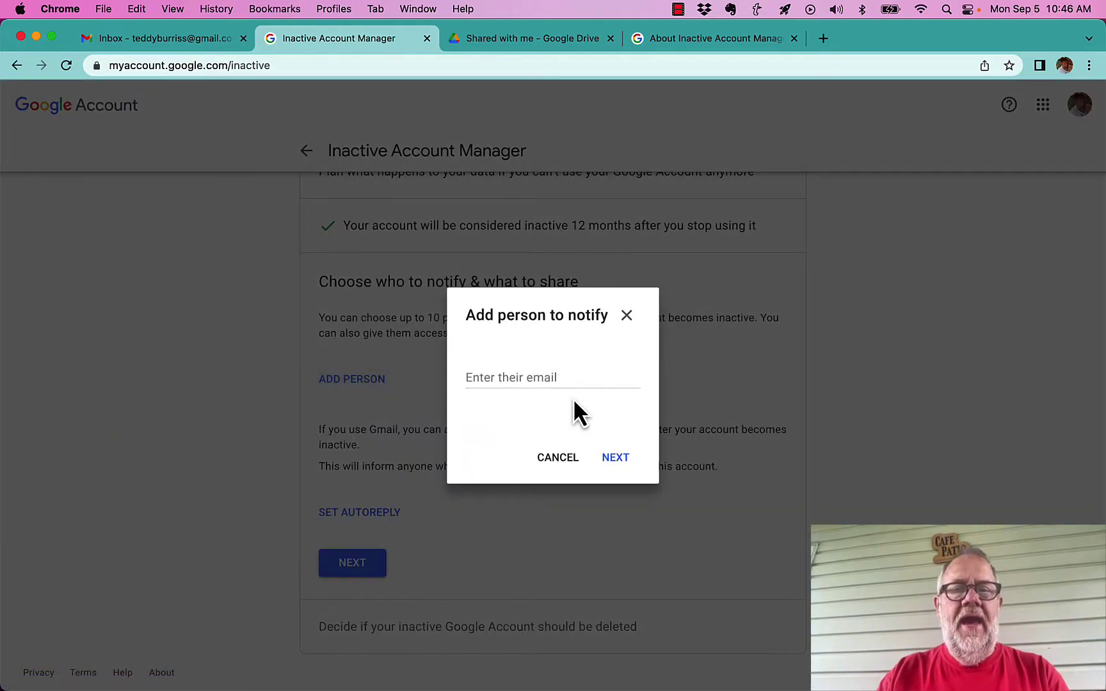
pyautogui.click(561, 382)
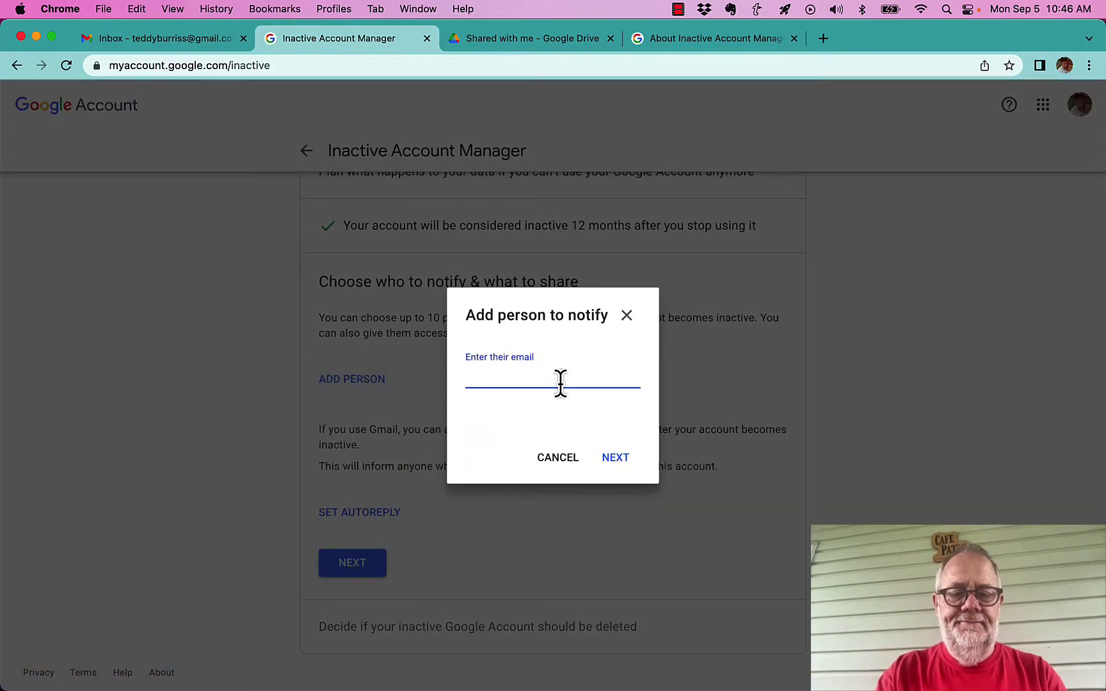
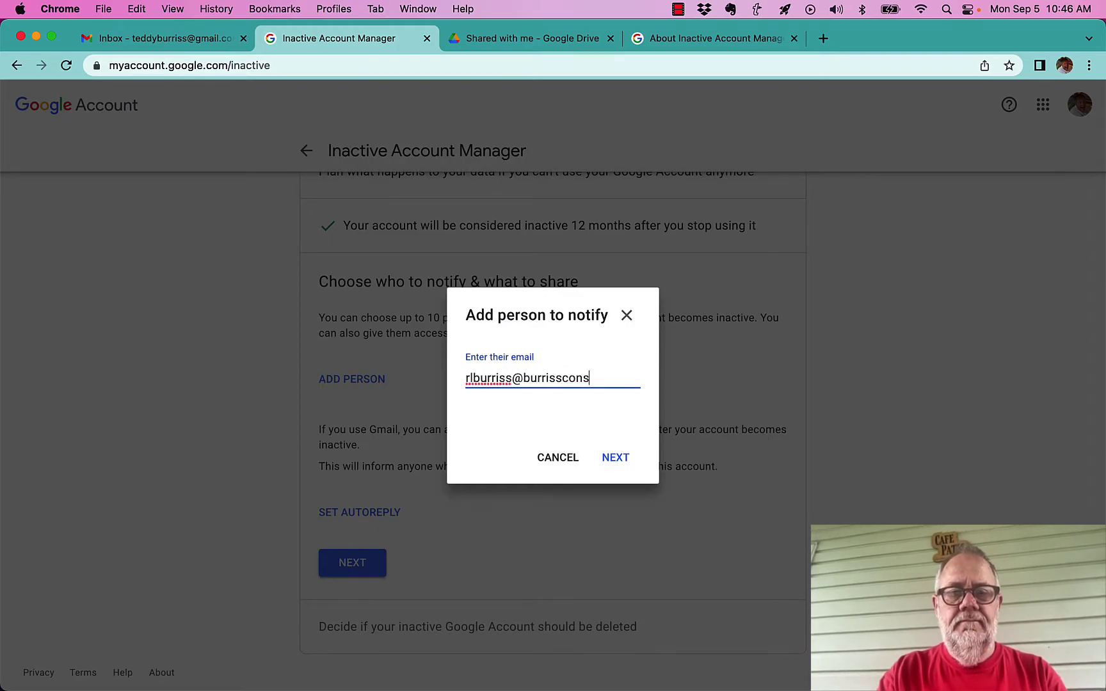
pyautogui.click(617, 459)
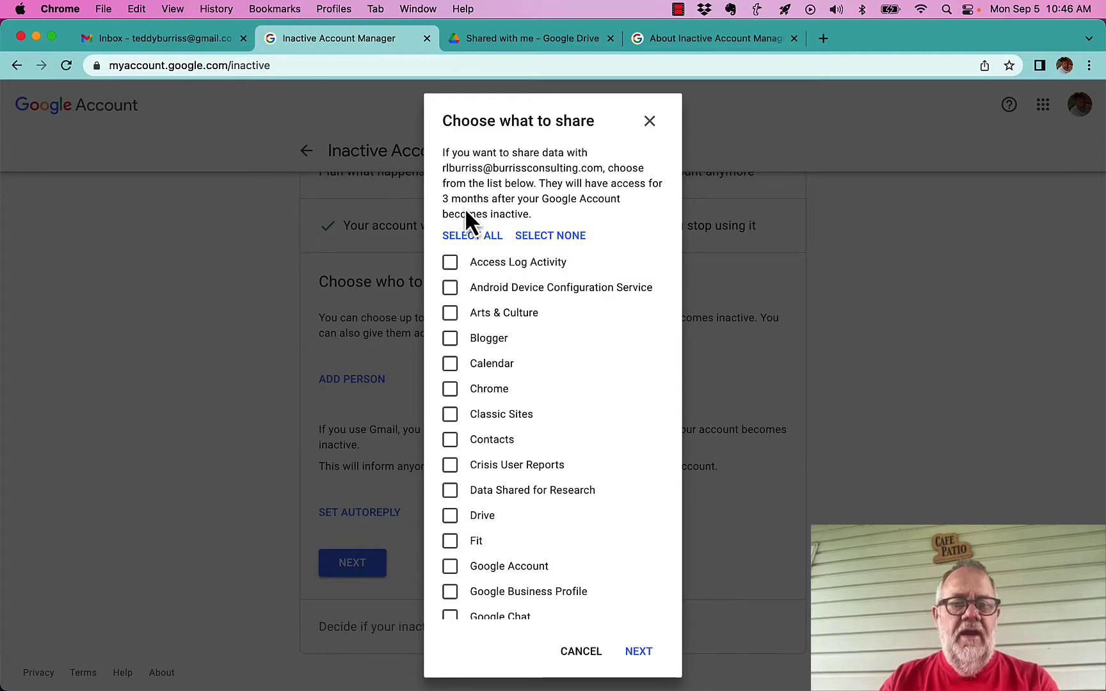
# Select all services, then untick Access Log through Translator Toolkit, e.g. Blogger, Chrome, Play Store
pyautogui.click(459, 238)
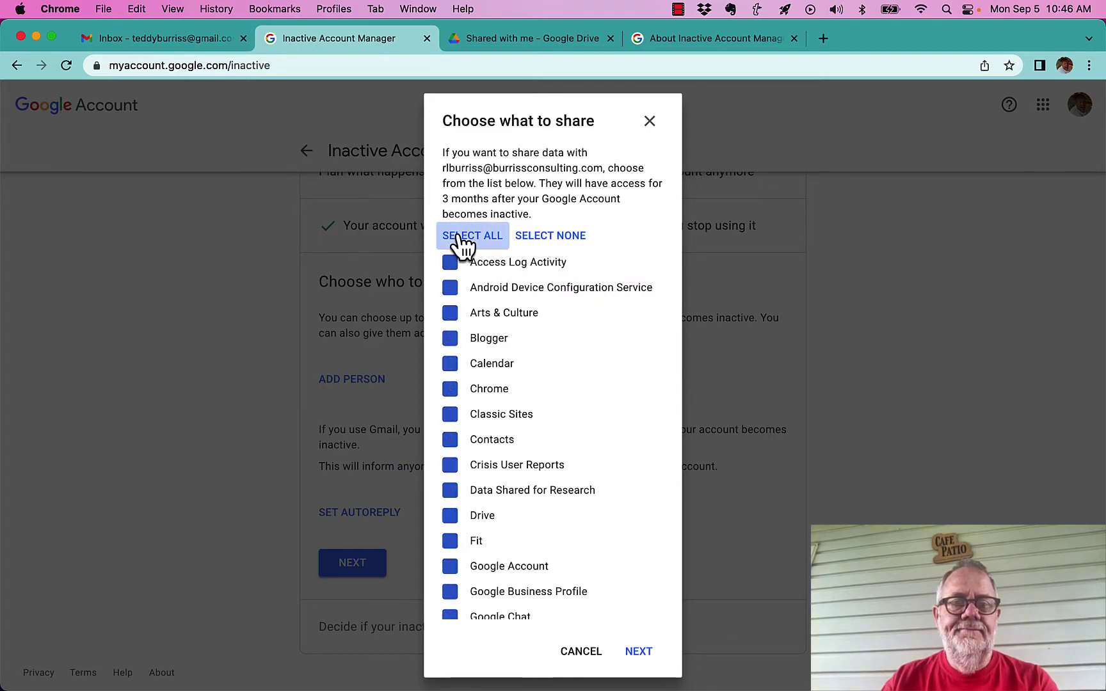
pyautogui.click(456, 288)
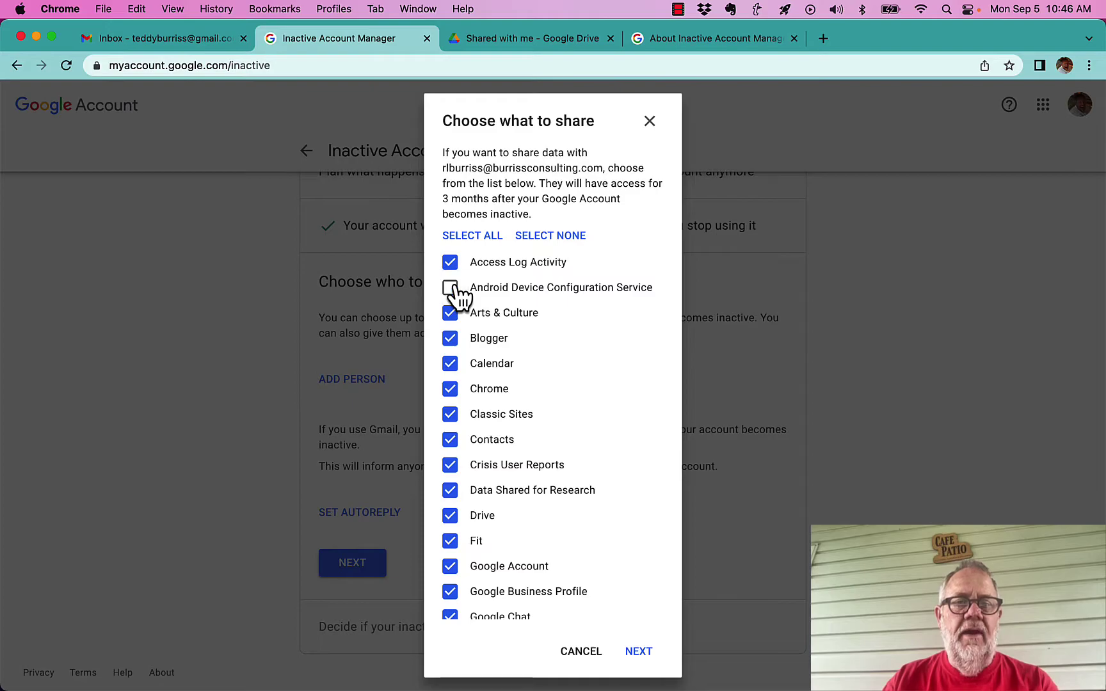
pyautogui.click(459, 263)
pyautogui.click(452, 314)
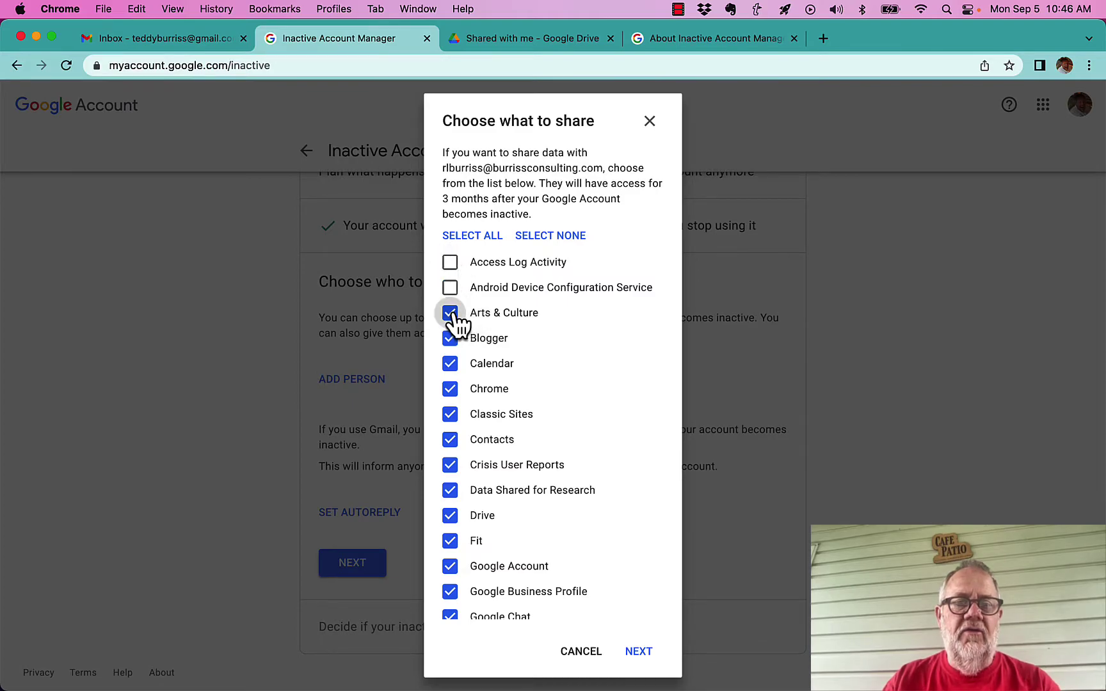
pyautogui.click(452, 339)
pyautogui.scroll(-3, 596, 394)
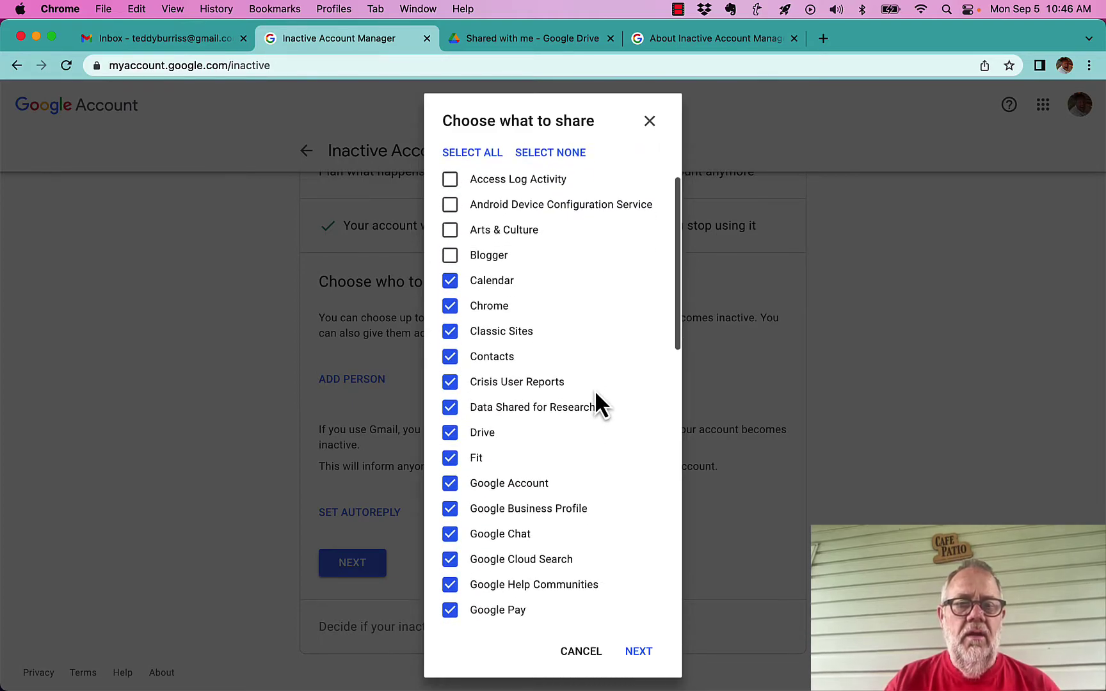
pyautogui.click(450, 287)
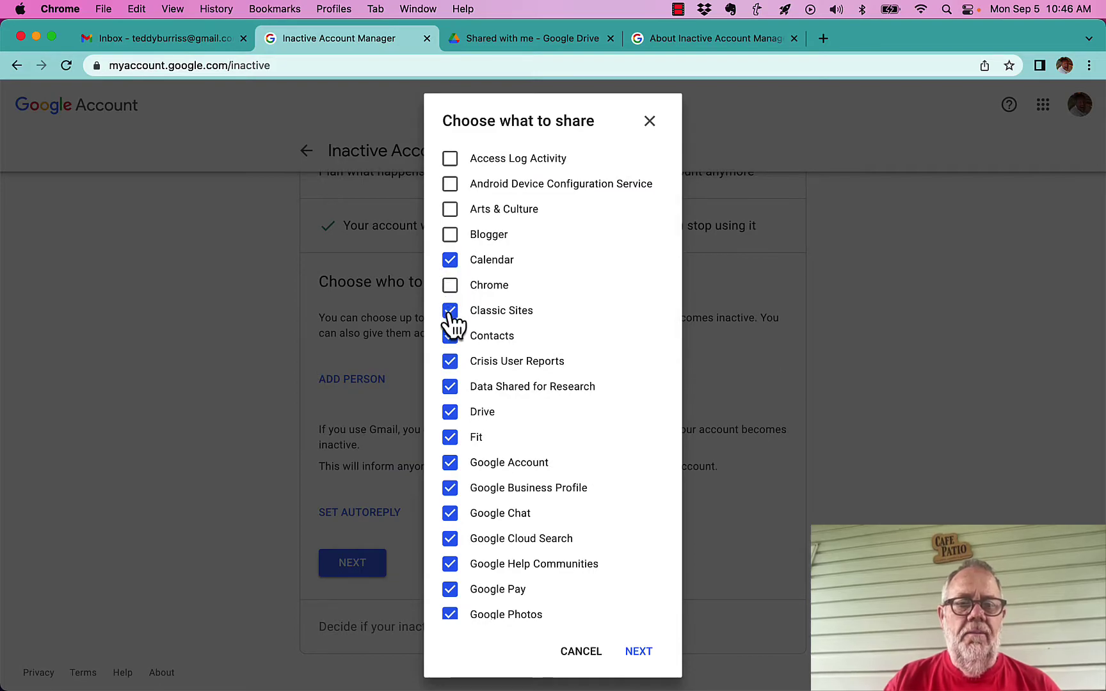
pyautogui.click(450, 364)
pyautogui.scroll(-2, 582, 427)
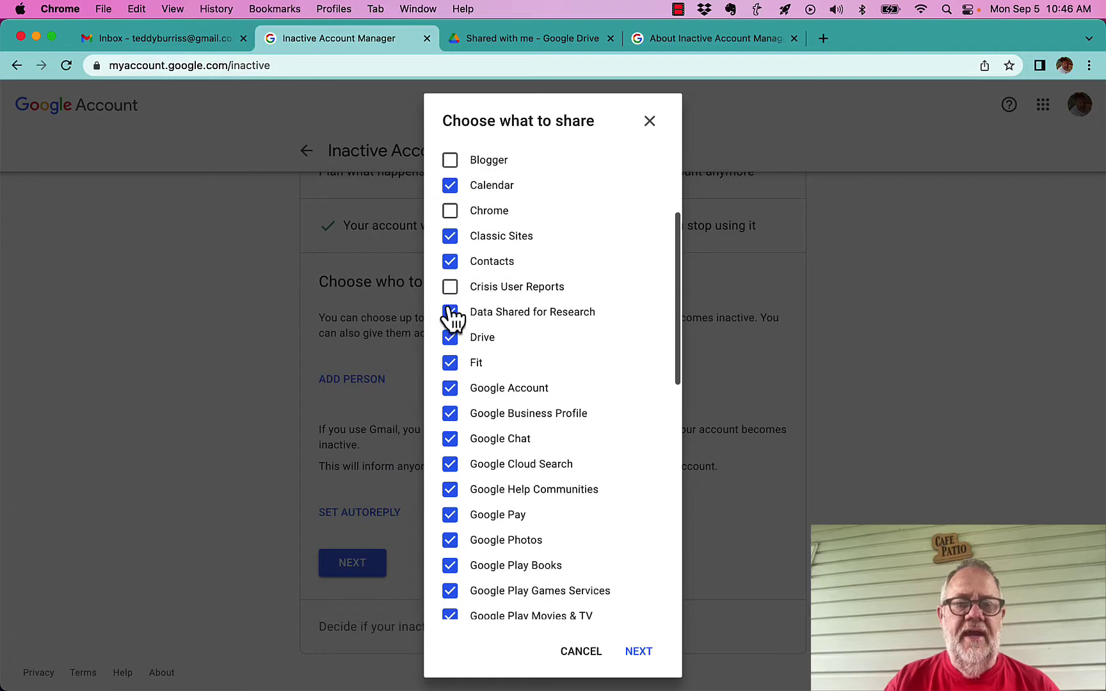
pyautogui.click(449, 312)
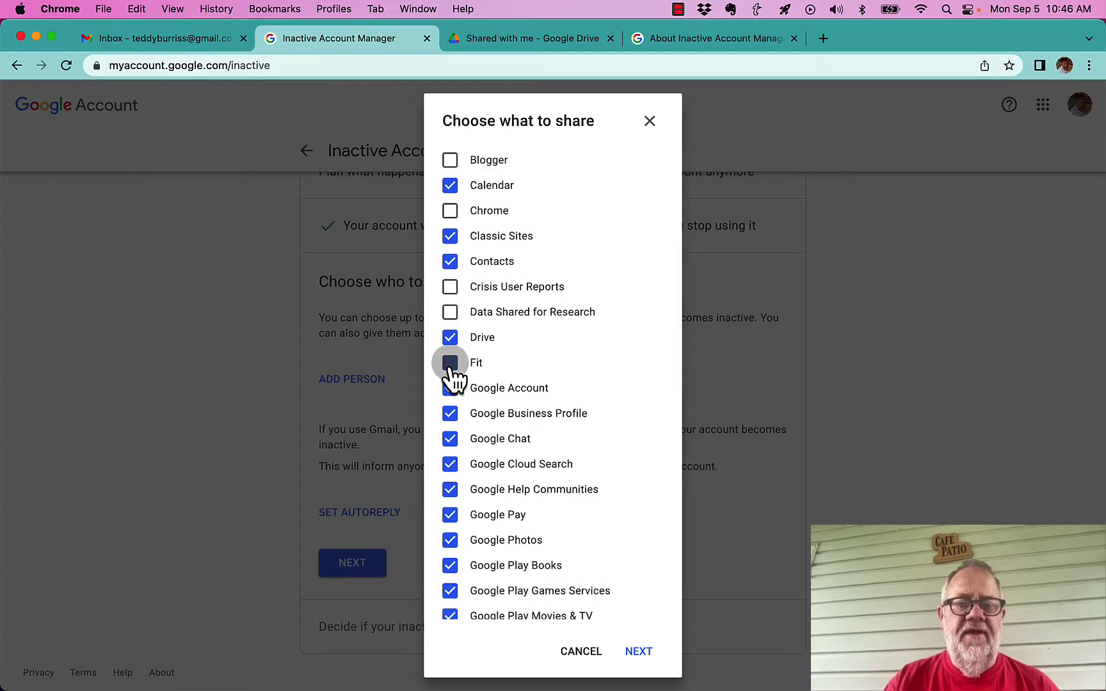
pyautogui.scroll(-3, 615, 430)
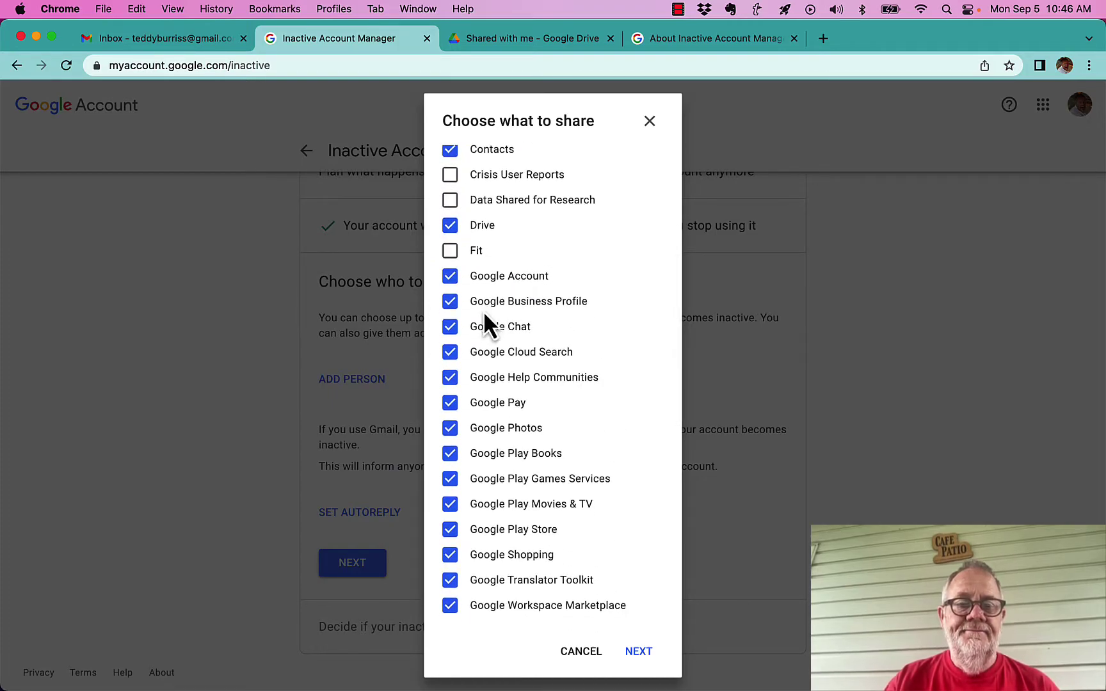
pyautogui.click(452, 357)
pyautogui.click(451, 379)
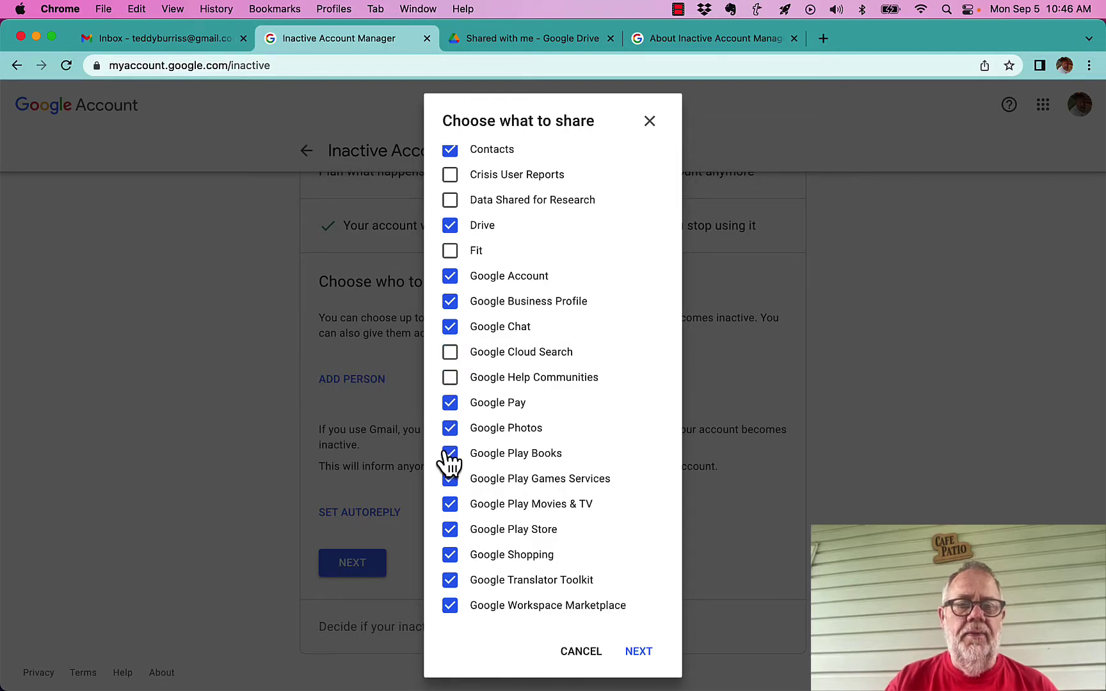
pyautogui.scroll(-3, 571, 496)
pyautogui.click(451, 343)
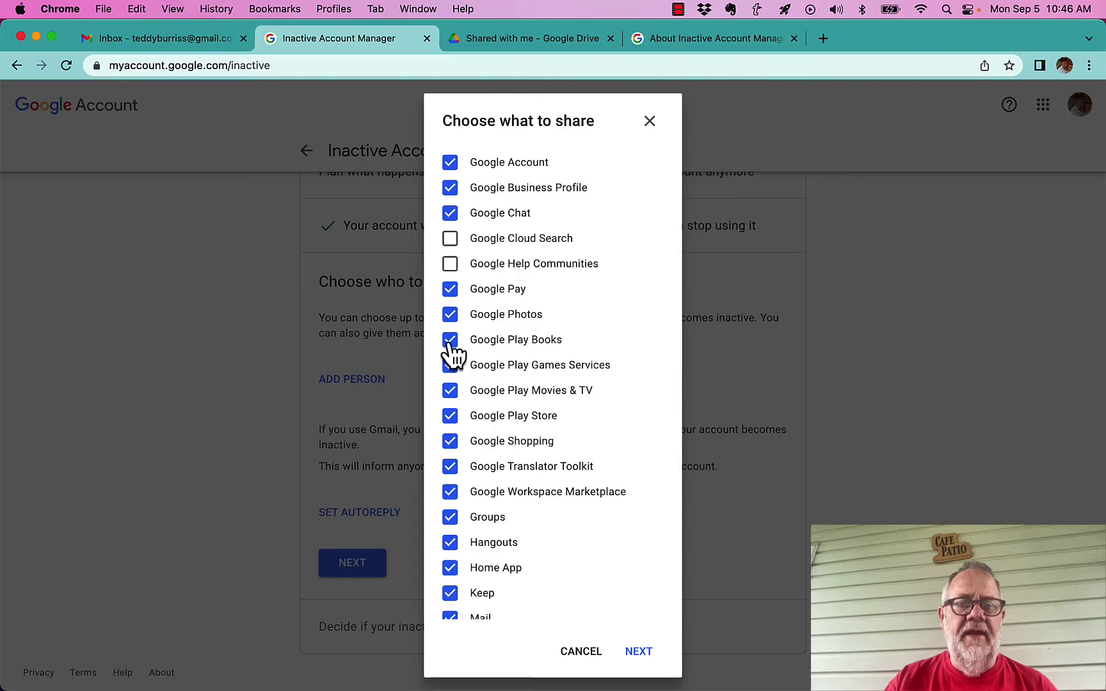
pyautogui.click(451, 368)
pyautogui.click(451, 393)
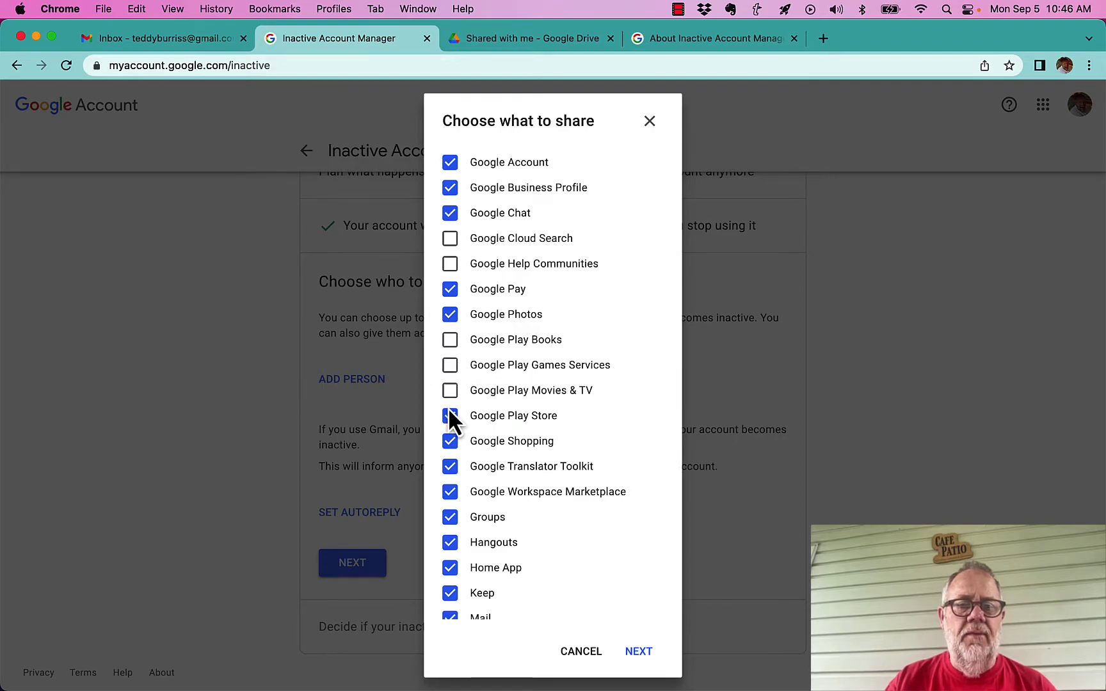
pyautogui.click(450, 418)
pyautogui.click(451, 443)
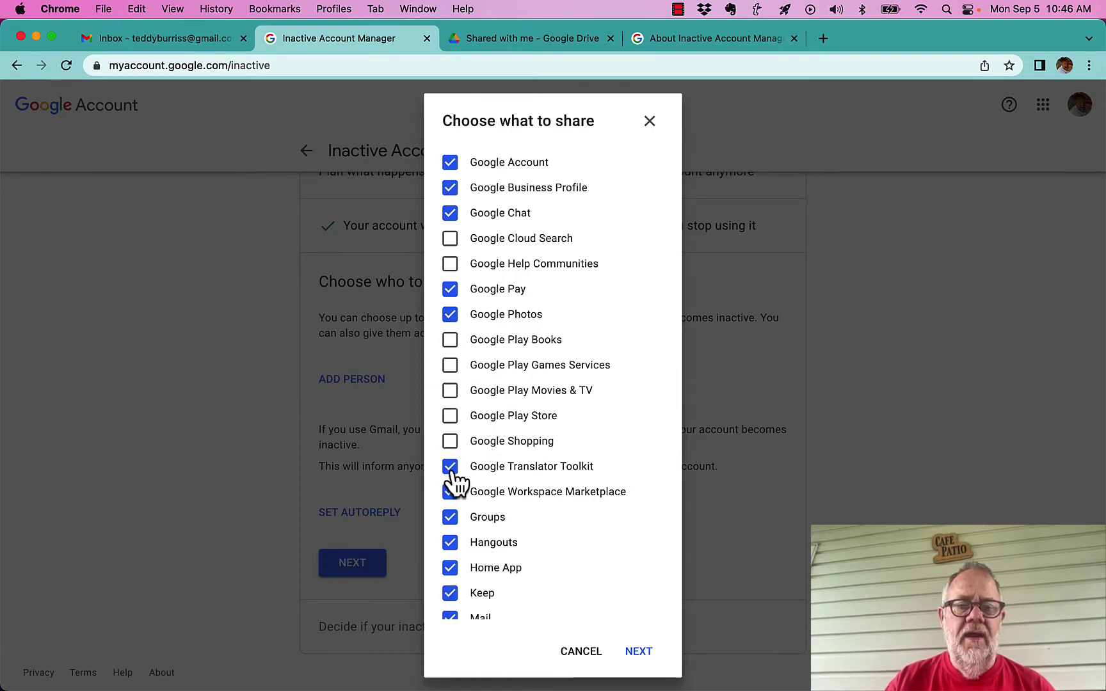
pyautogui.click(450, 467)
# Untick Workspace Marketplace, Home App, Keep, News, Question Hub, Reminders, Search Contributions; accept the selection
pyautogui.scroll(-5, 605, 413)
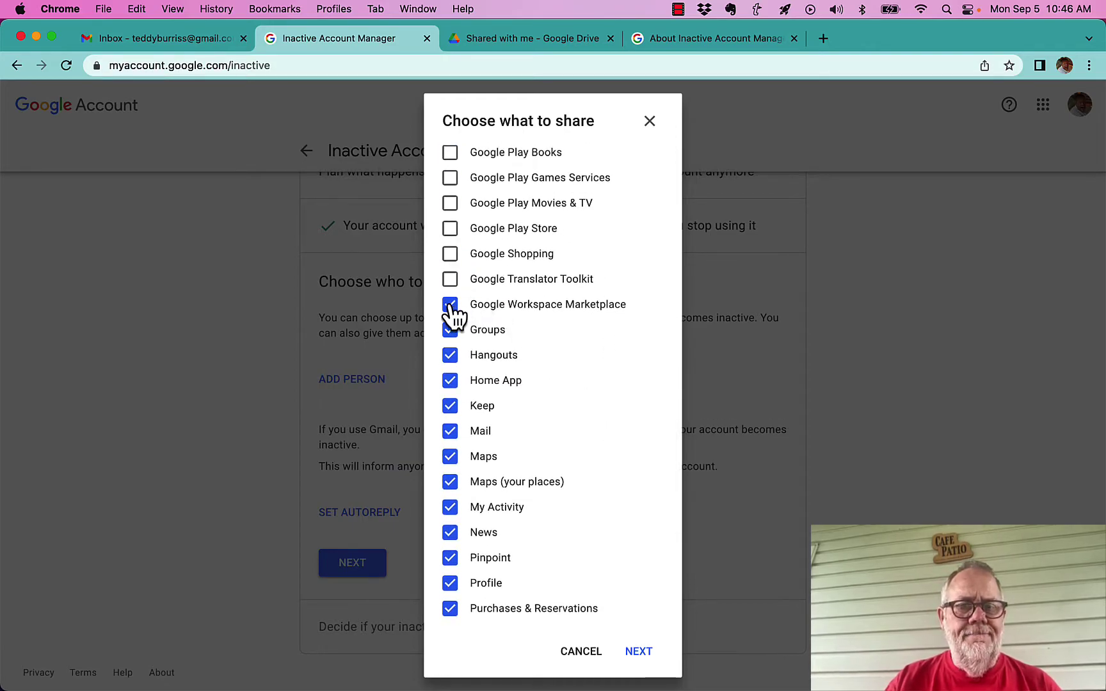
pyautogui.click(451, 304)
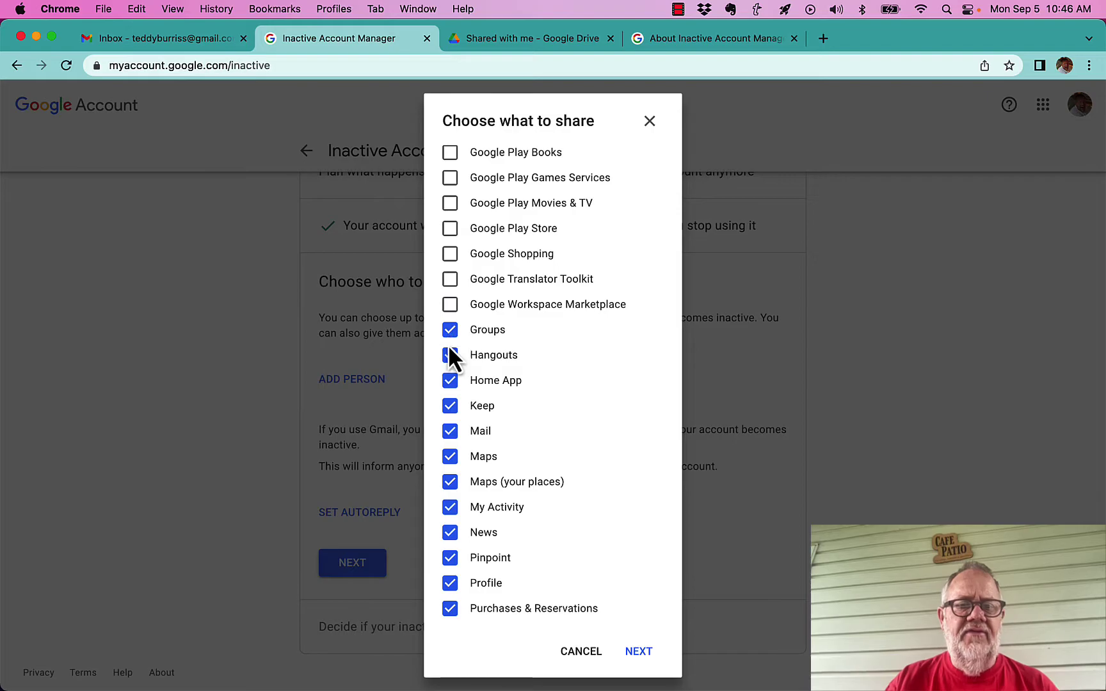
pyautogui.click(449, 384)
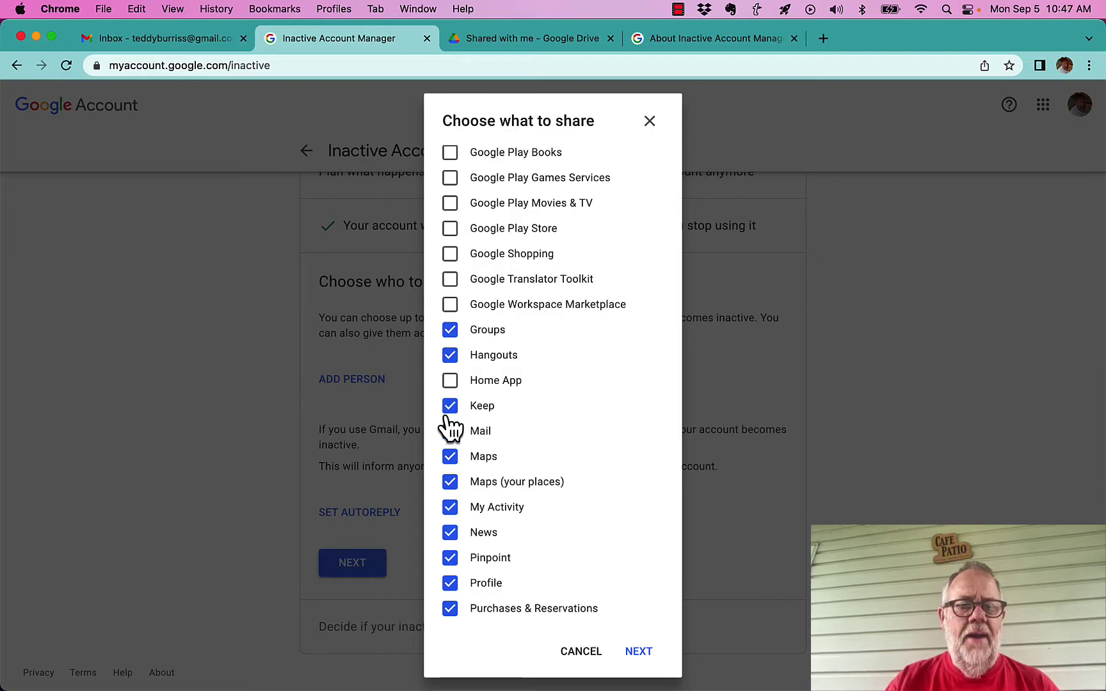
pyautogui.click(449, 409)
pyautogui.scroll(-4, 623, 458)
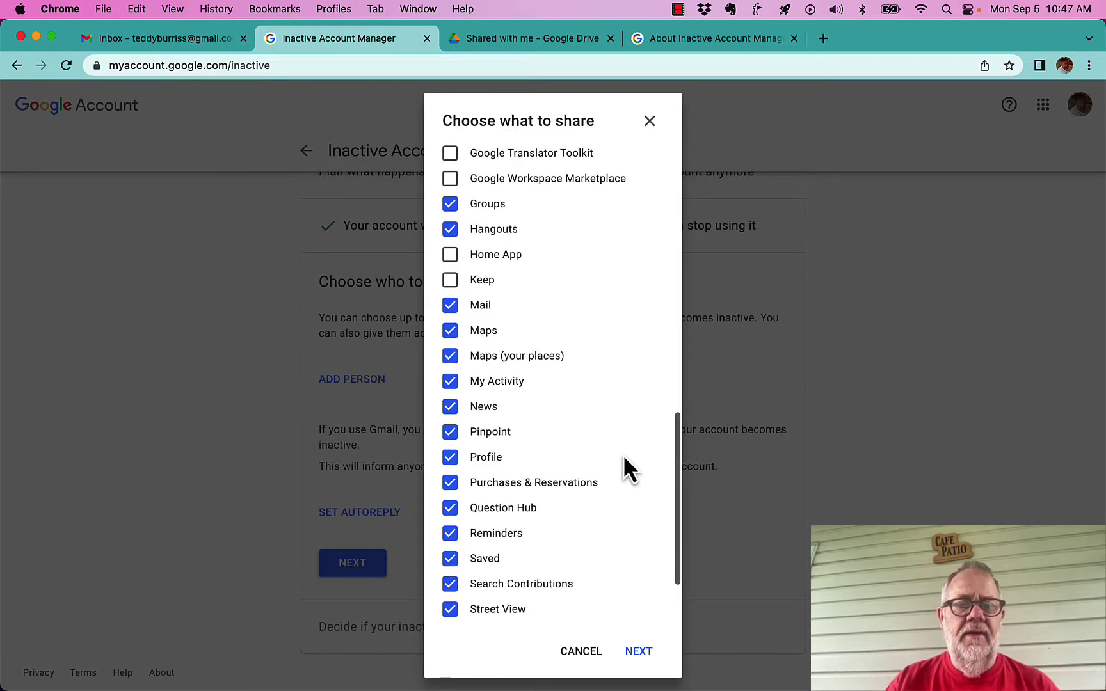
pyautogui.click(450, 413)
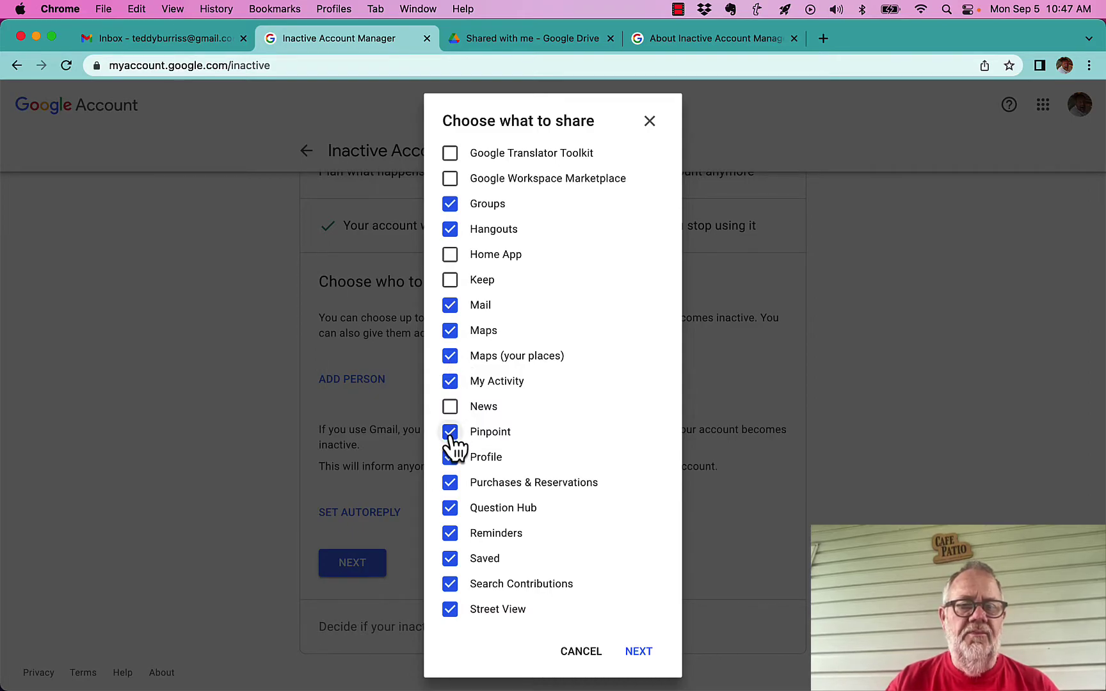
pyautogui.scroll(-3, 575, 474)
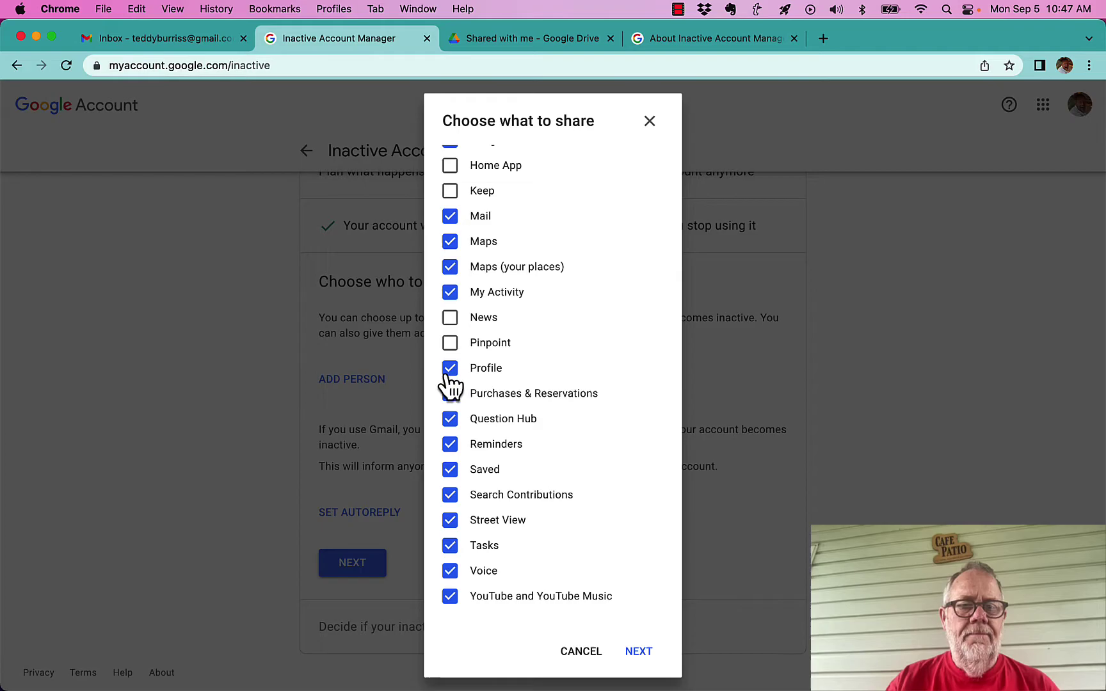
pyautogui.click(451, 422)
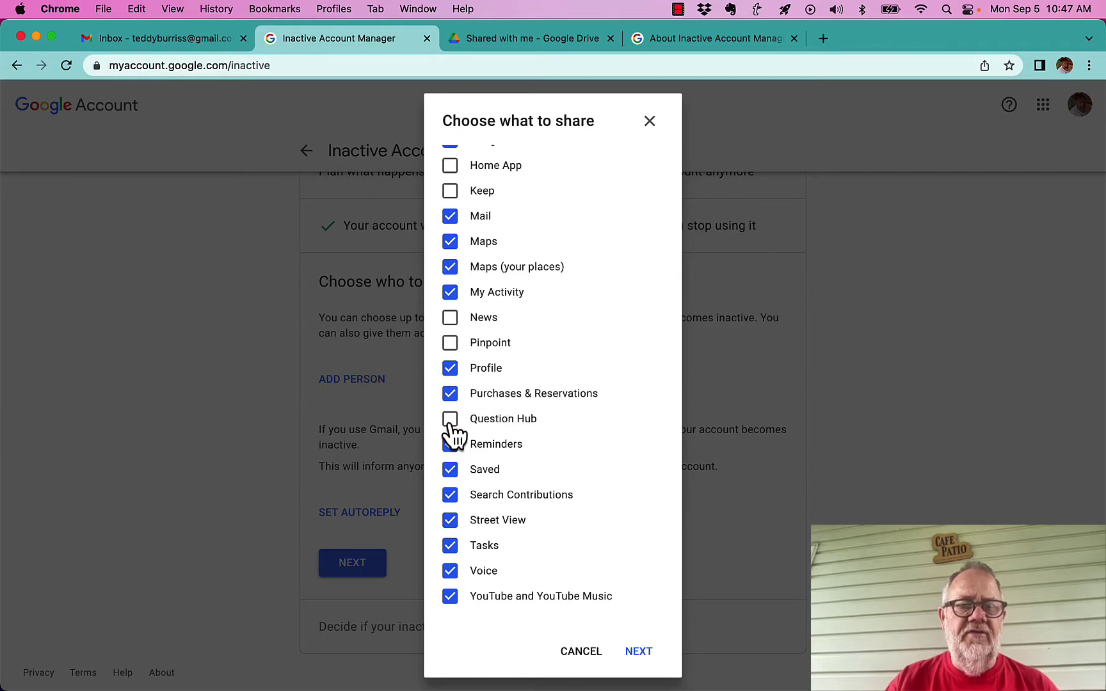
pyautogui.click(450, 447)
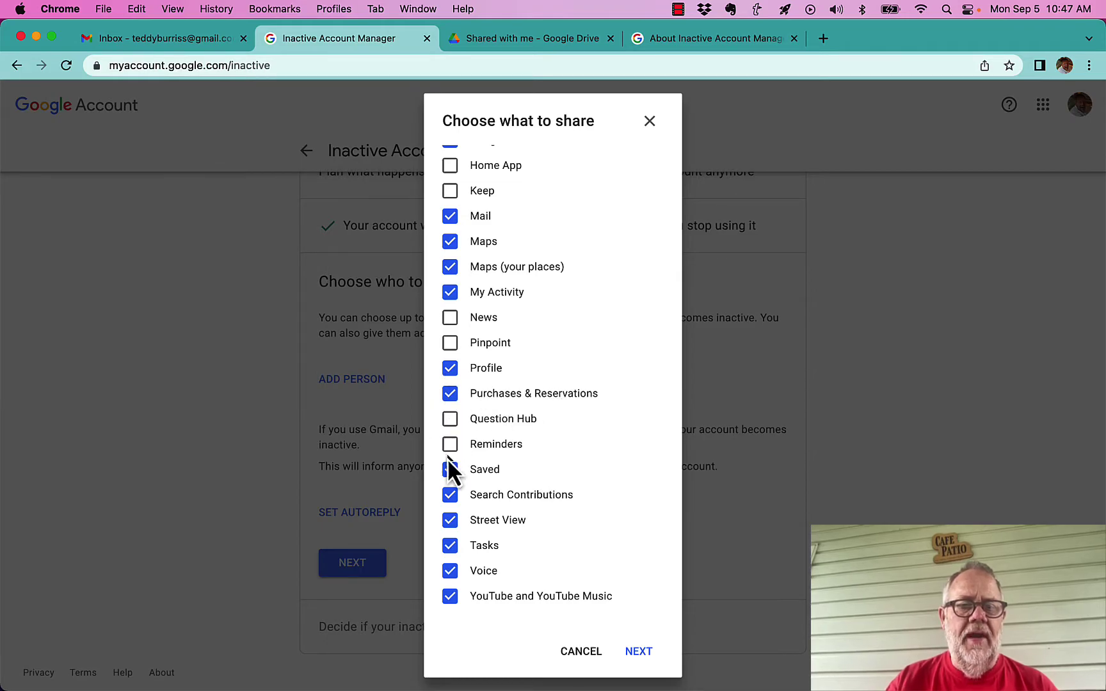
pyautogui.click(450, 497)
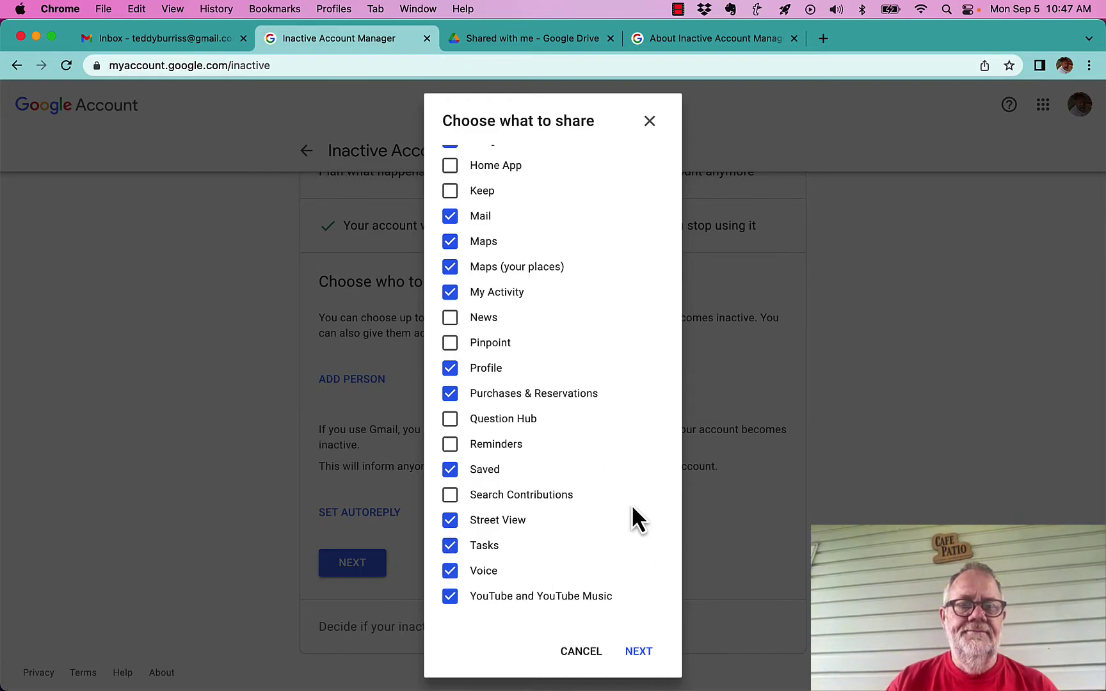
pyautogui.scroll(10, 632, 509)
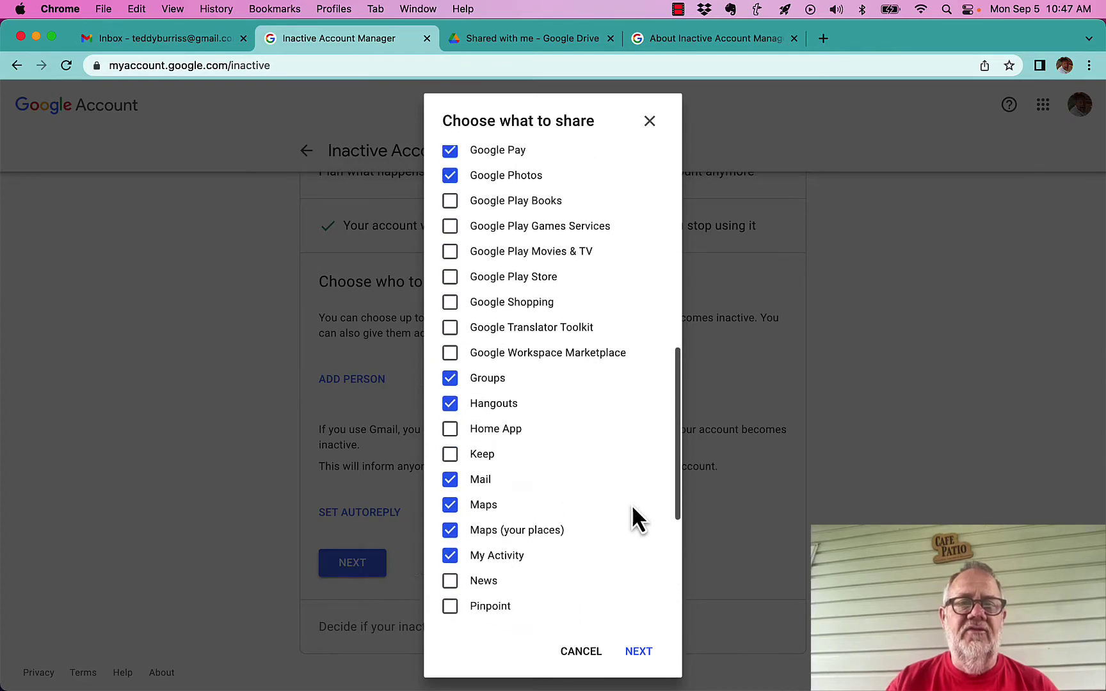
pyautogui.scroll(15, 631, 504)
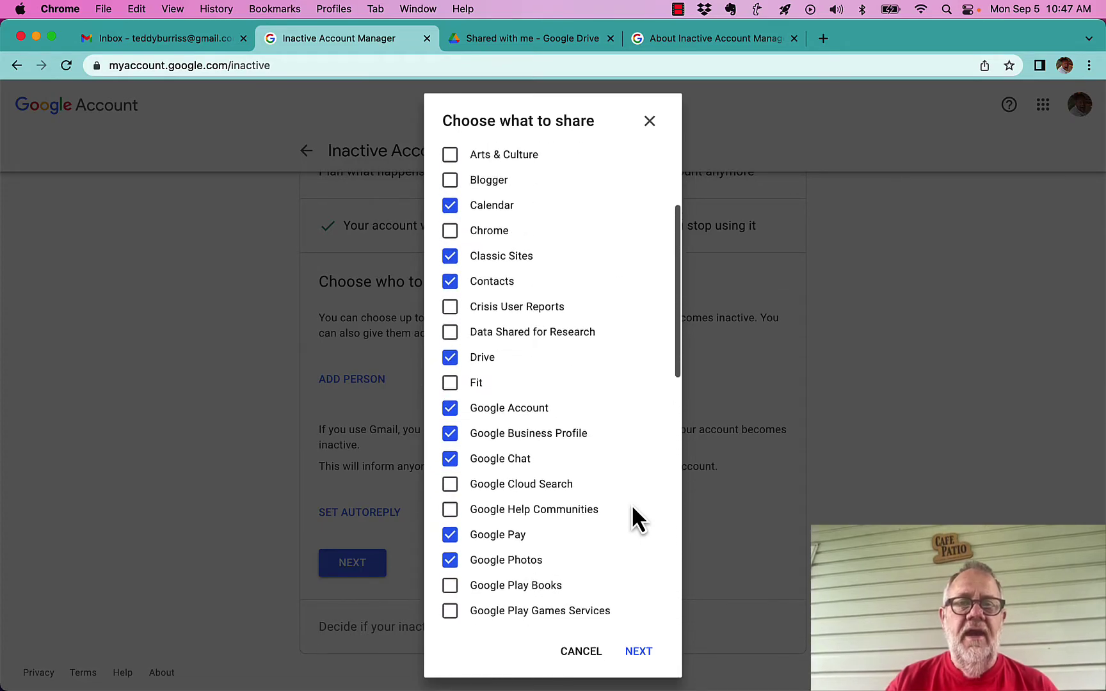
pyautogui.scroll(1, 631, 504)
pyautogui.scroll(-17, 479, 302)
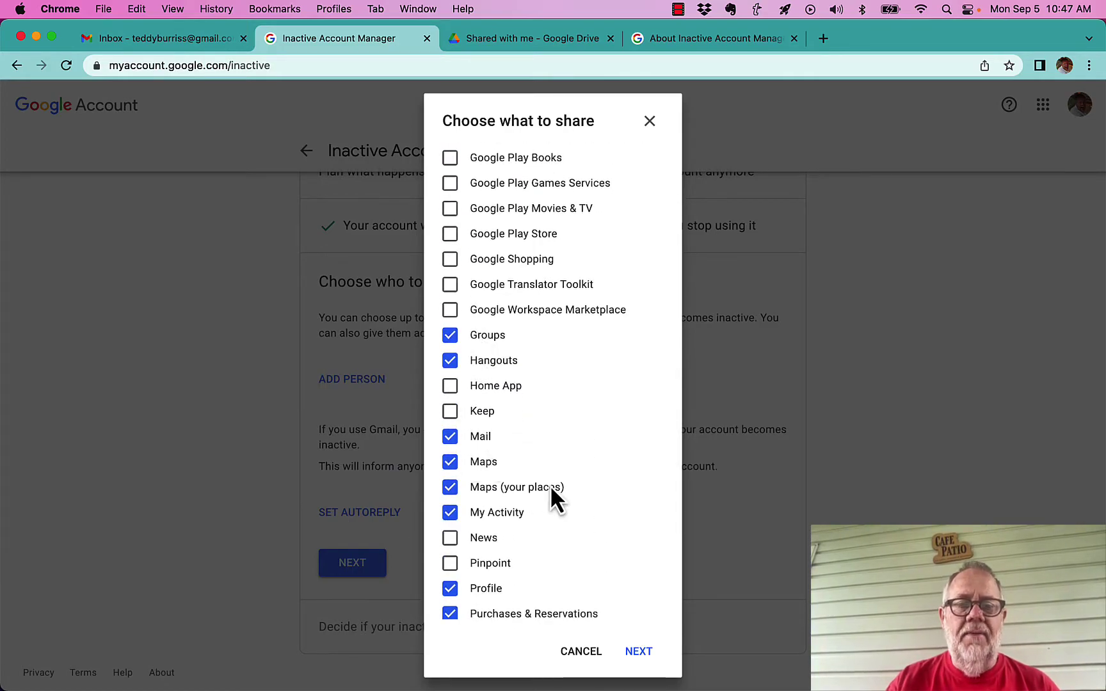
pyautogui.click(640, 658)
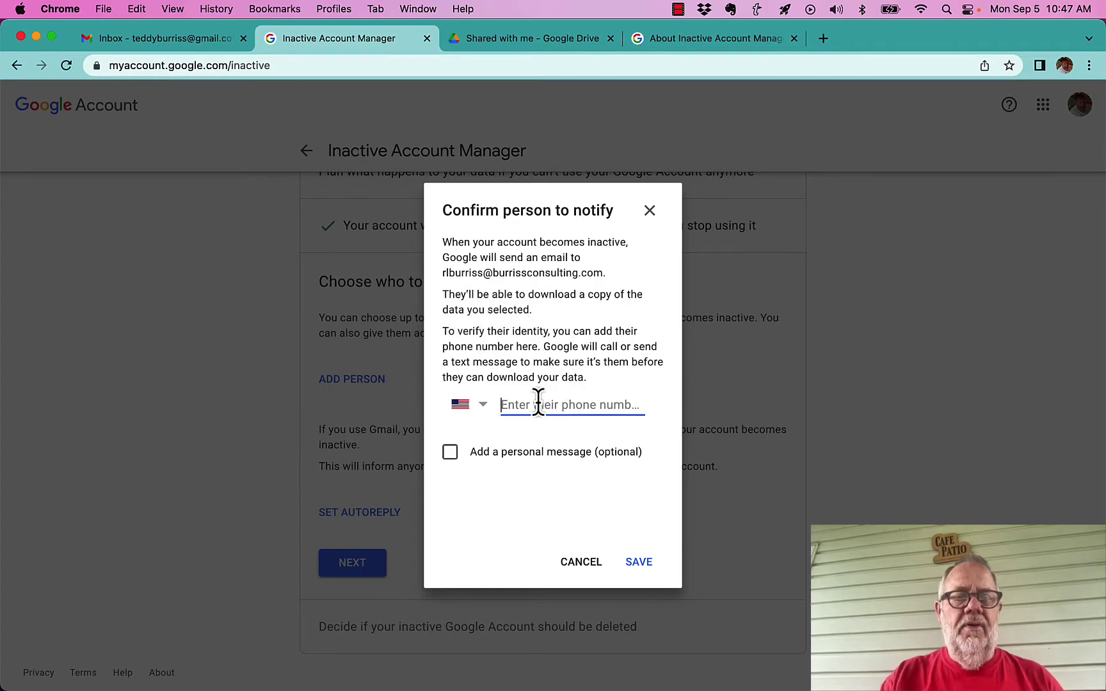
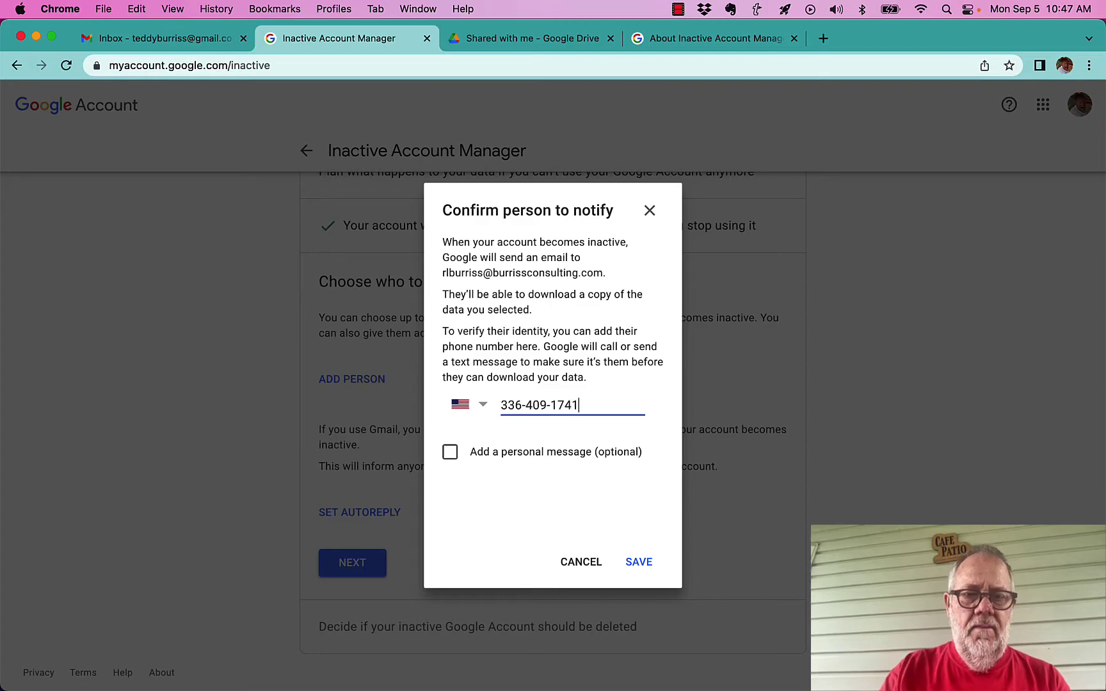
# Save the contact with a verification phone number and a personal message about Inactive Account Manager
pyautogui.click(450, 452)
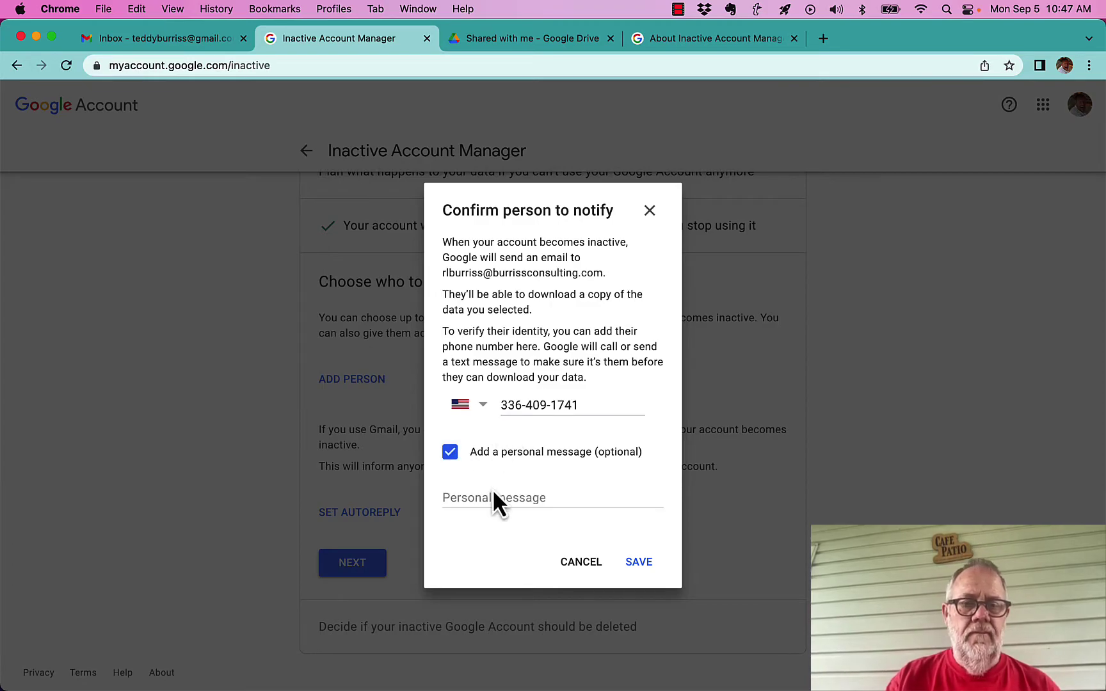
pyautogui.click(494, 499)
pyautogui.write('I set')
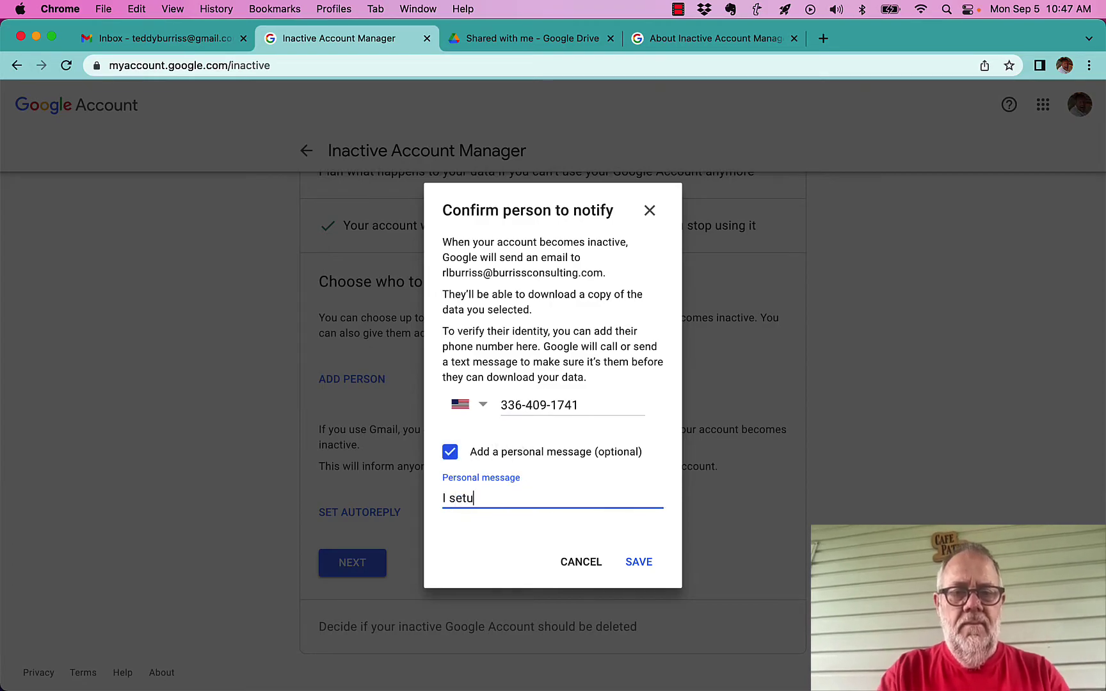
pyautogui.write(' up Googl')
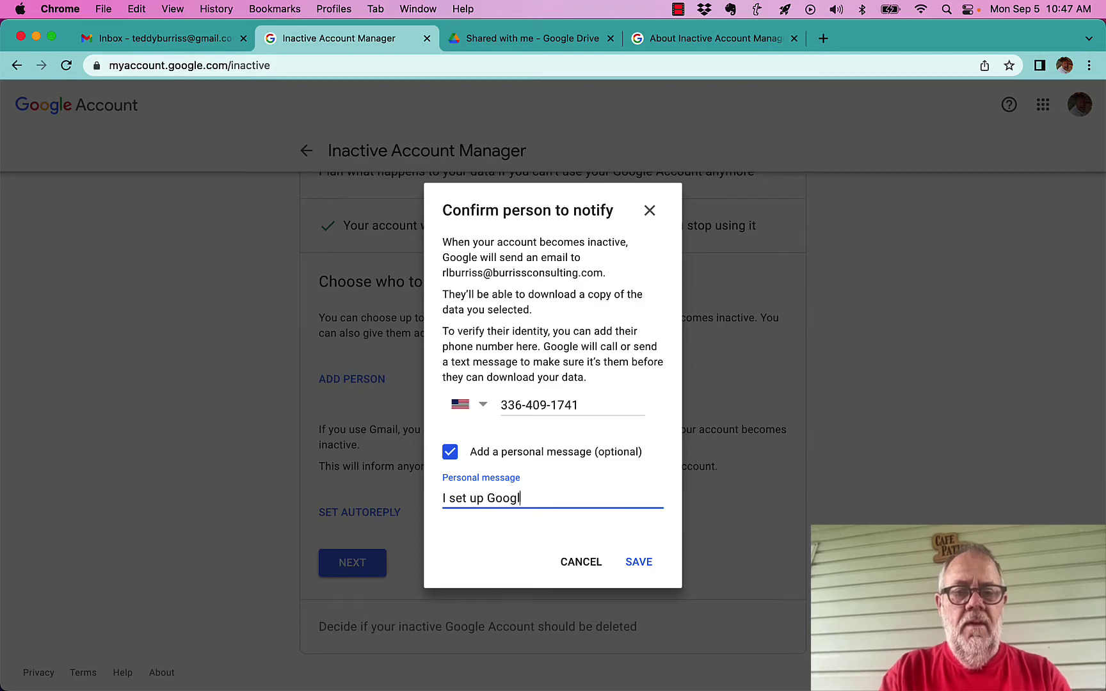
pyautogui.write('e Inactive Acc')
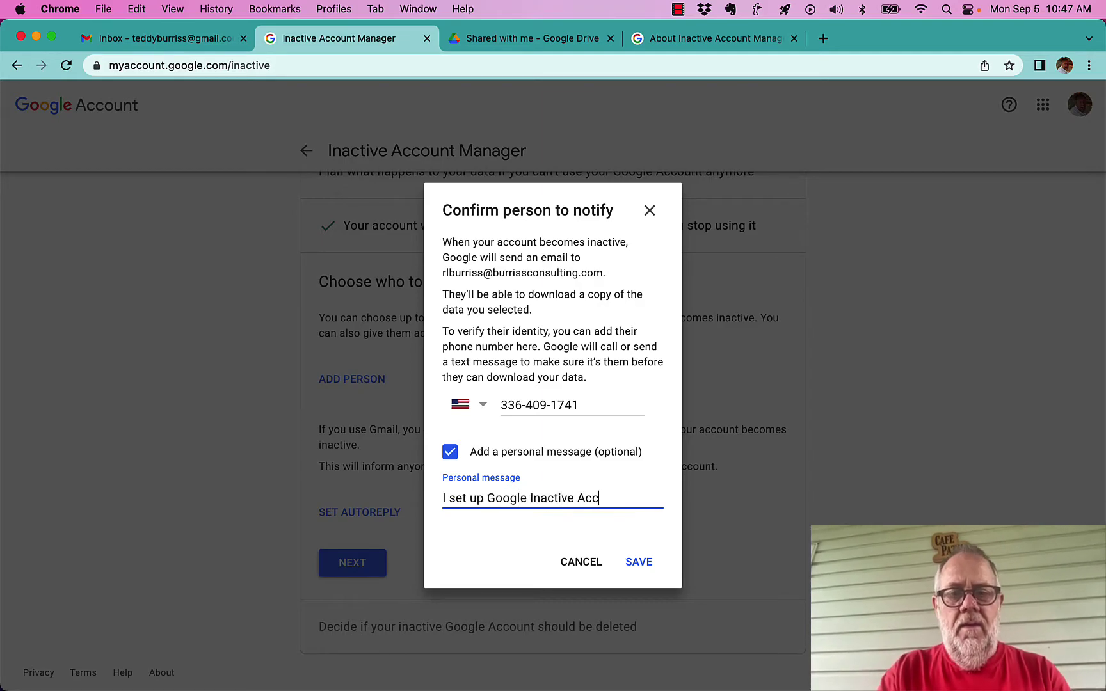
pyautogui.write('ount mManag')
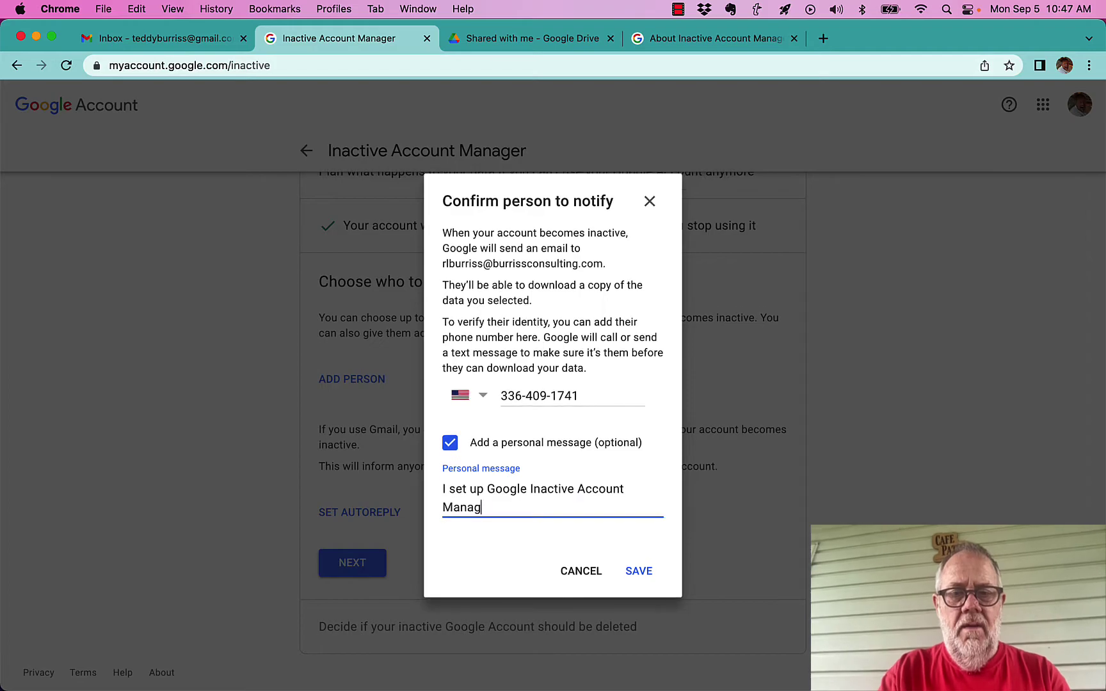
pyautogui.write('er (Boppy)')
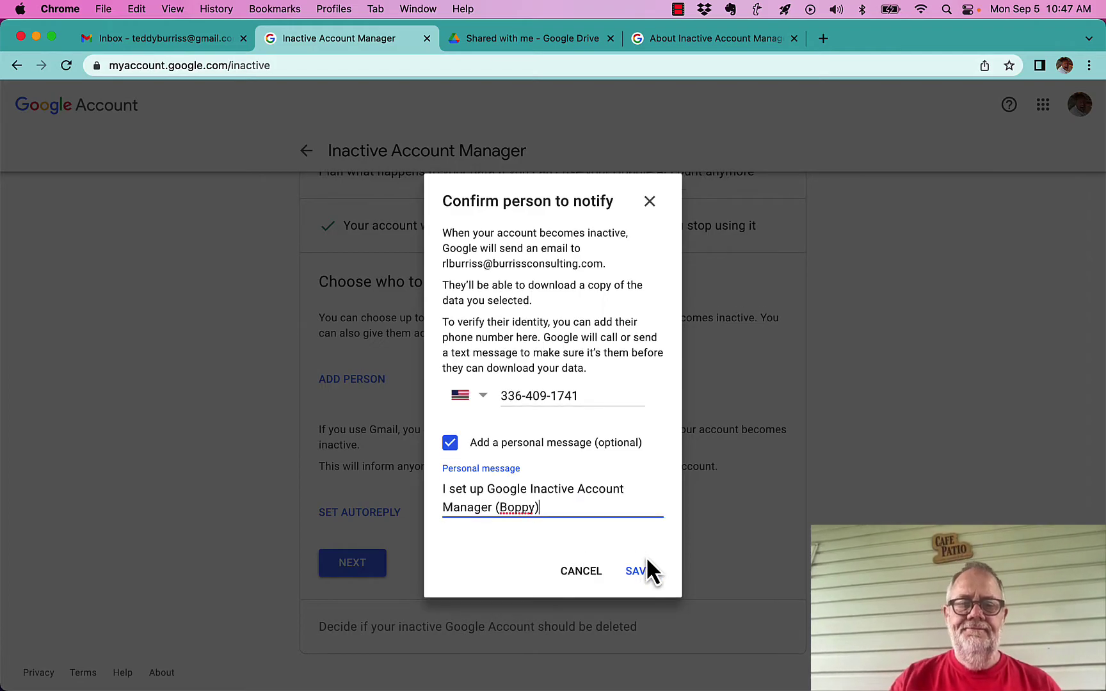
pyautogui.click(642, 572)
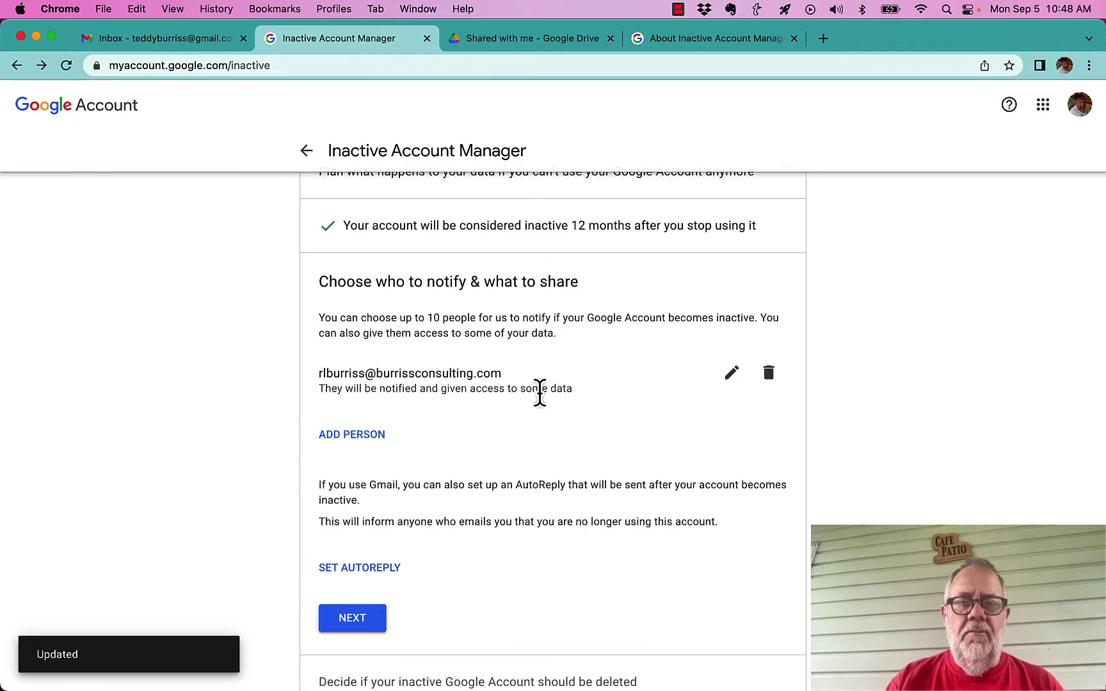
pyautogui.scroll(-1, 551, 453)
pyautogui.scroll(-3, 550, 451)
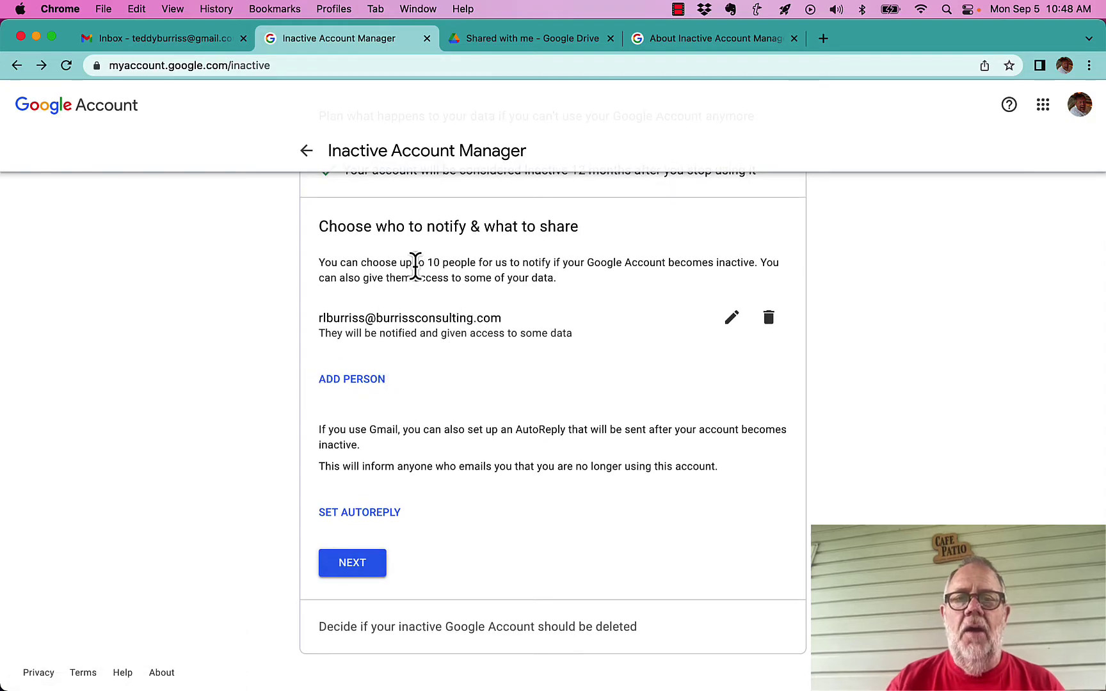
pyautogui.moveTo(415, 262); pyautogui.dragTo(509, 262)
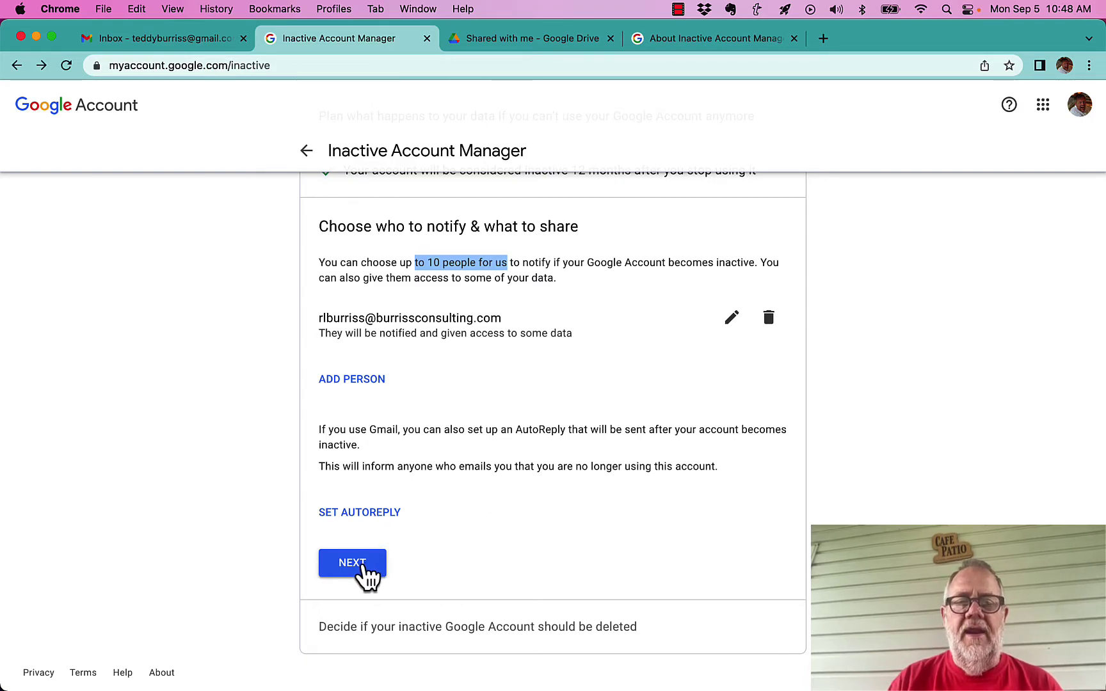
# Finish the notify step for 1 contact and leave account deletion switched off
pyautogui.click(352, 563)
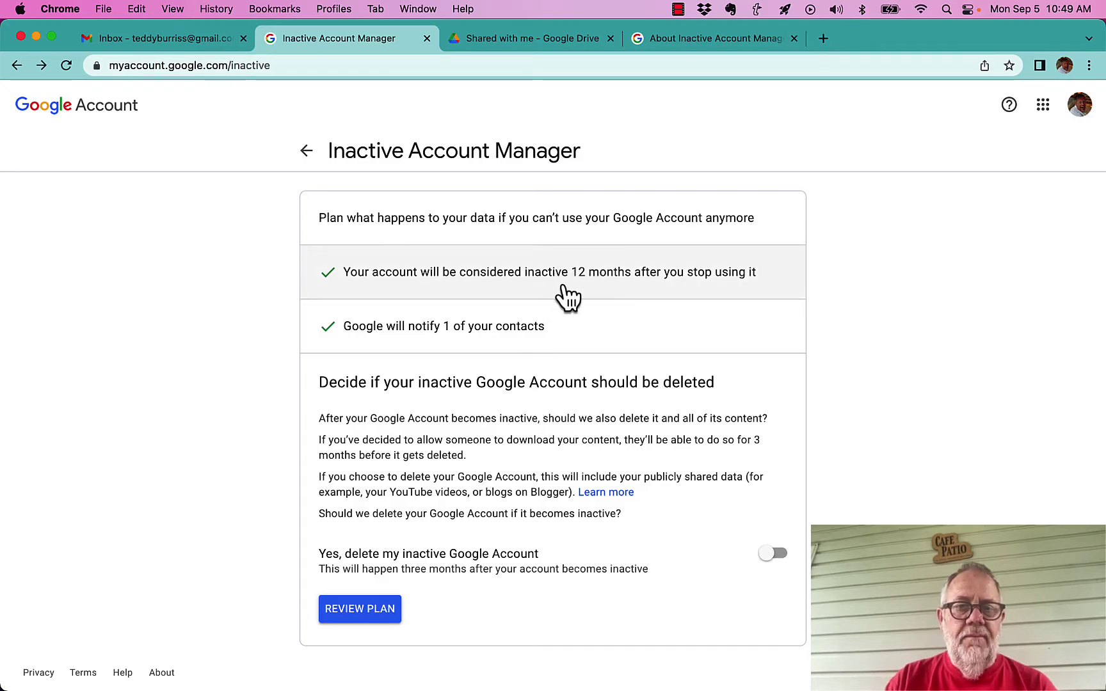
pyautogui.moveTo(361, 573); pyautogui.dragTo(490, 576)
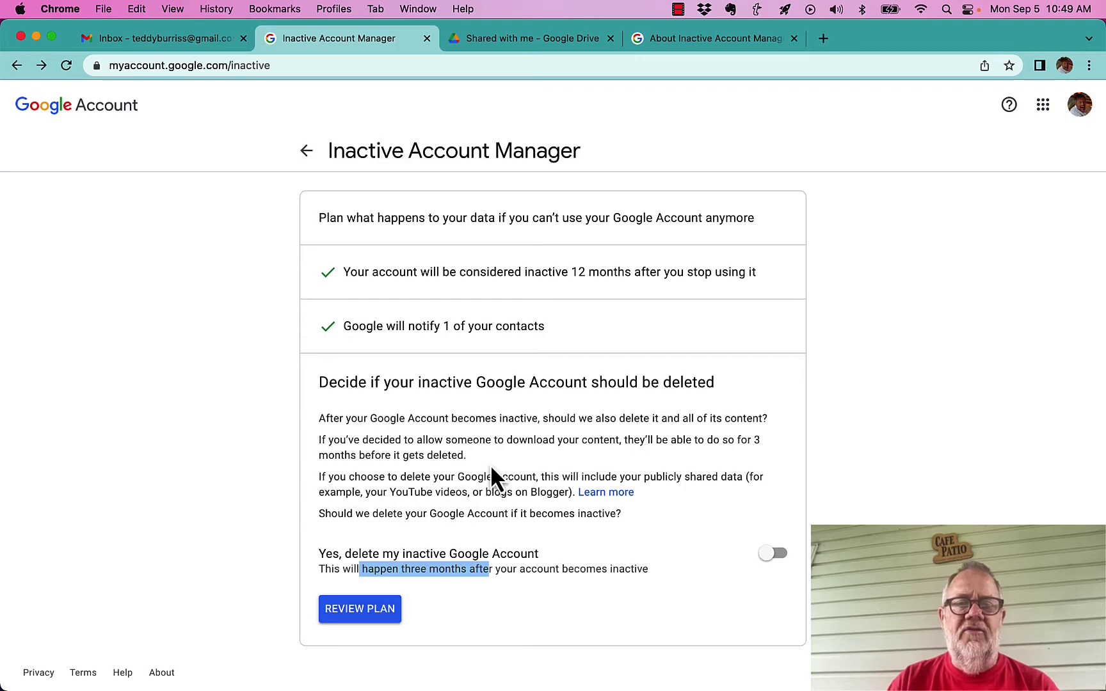
# Review the plan summary with email reminders on and confirm the plan
pyautogui.click(362, 613)
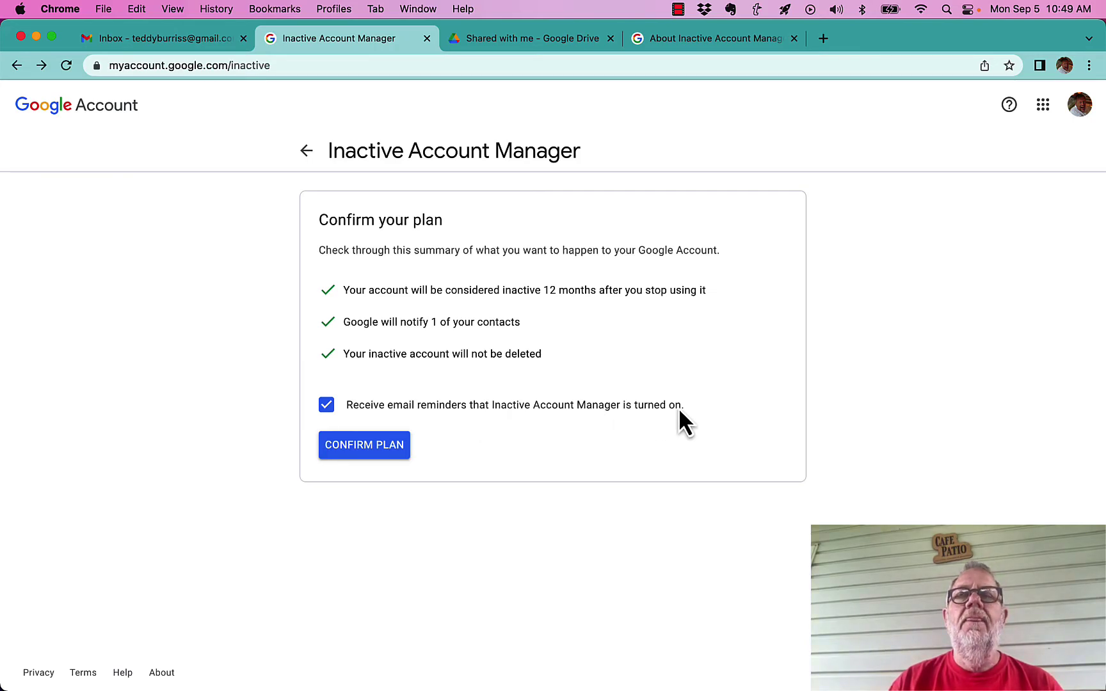
pyautogui.click(362, 448)
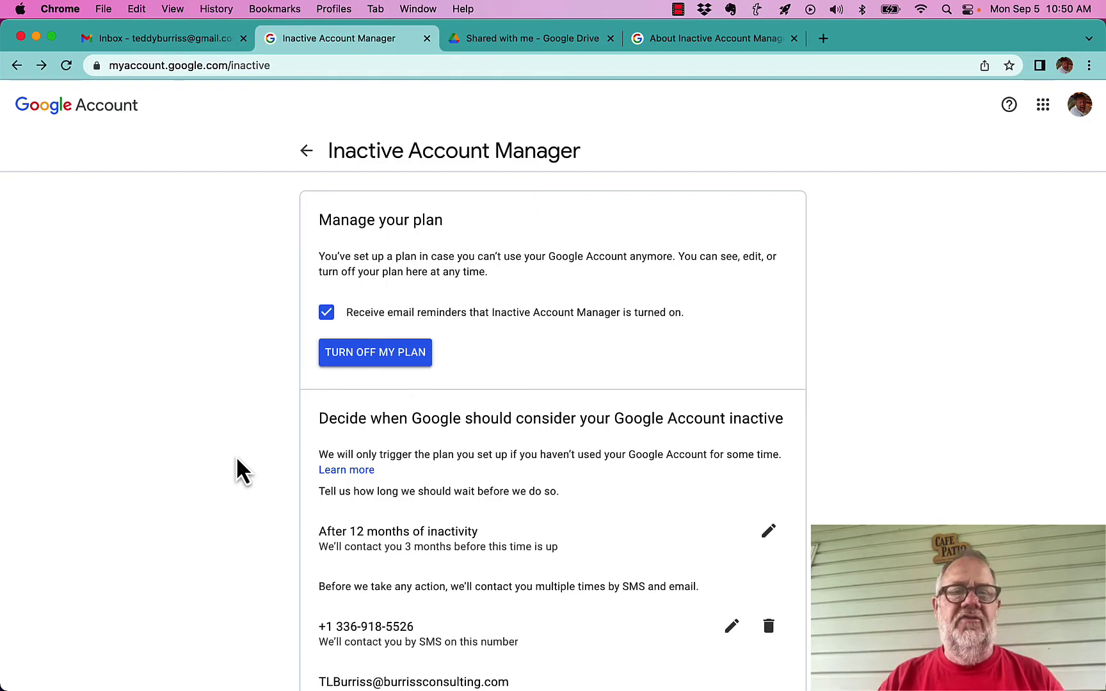
pyautogui.scroll(-8, 230, 640)
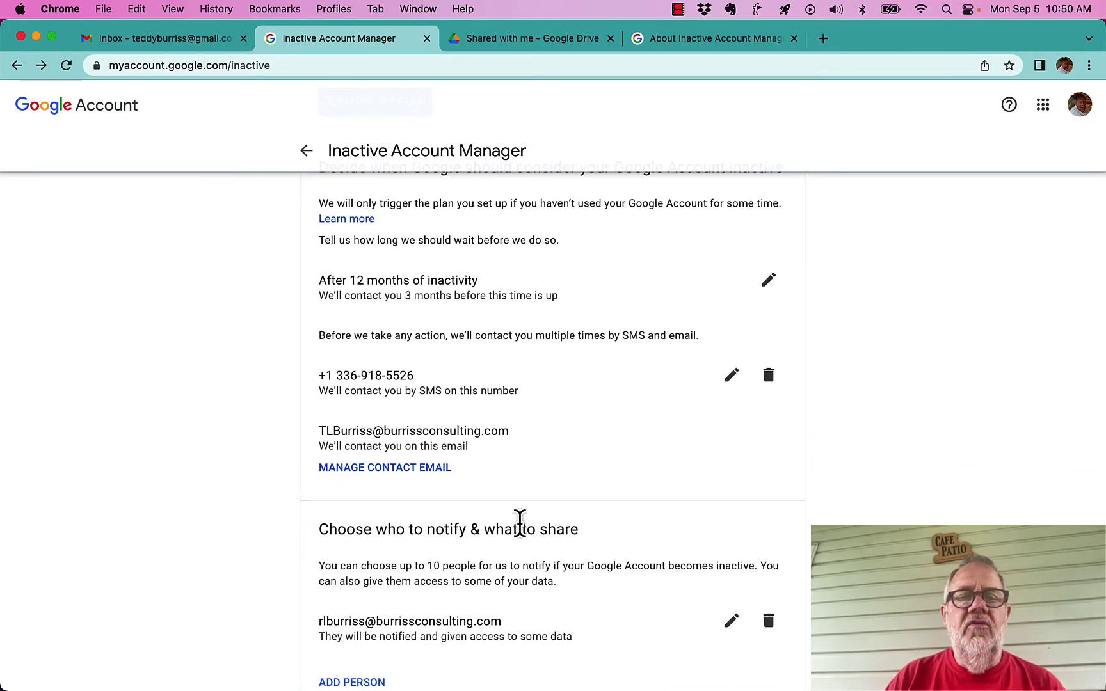
pyautogui.scroll(-14, 519, 522)
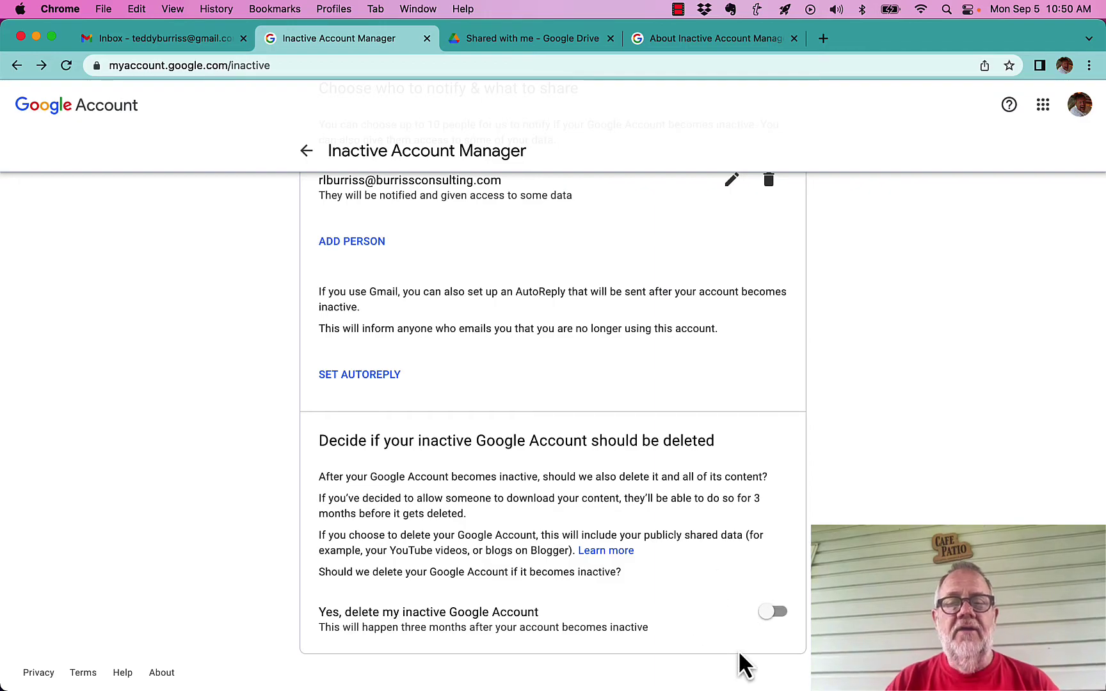
pyautogui.scroll(15, 681, 533)
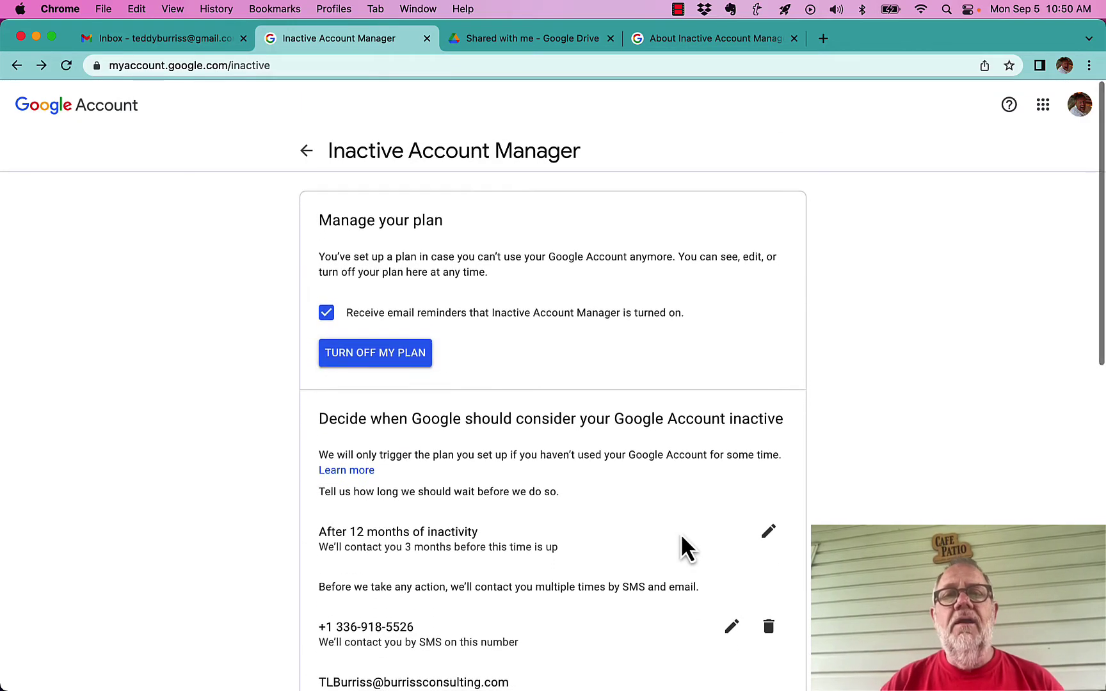